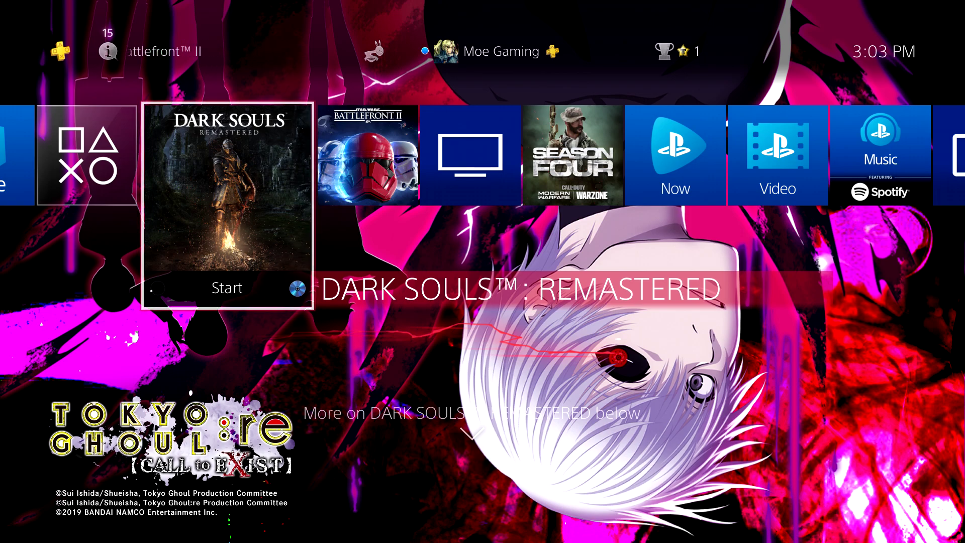
- From the home screen's function row, go to Settings > Sharing and Broadcasts
key(Up)
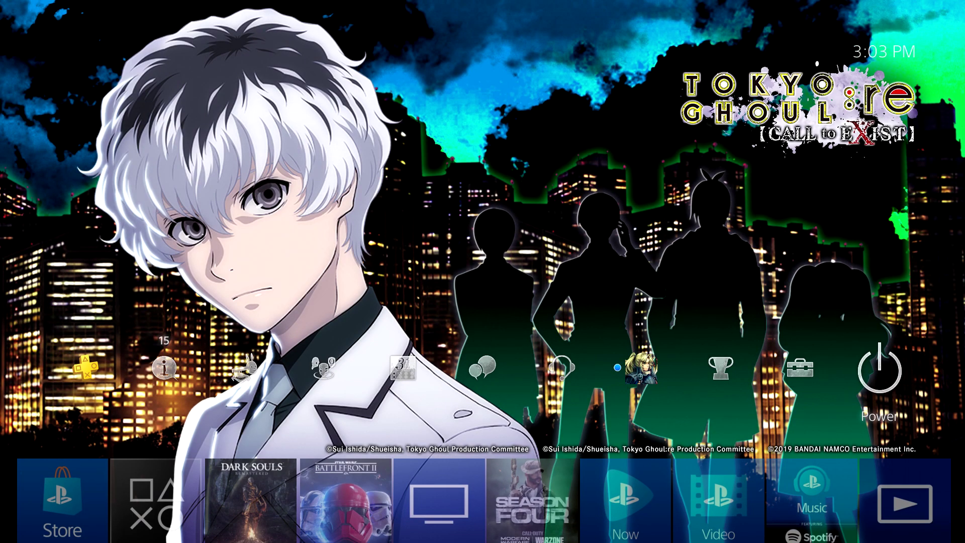
key(Return)
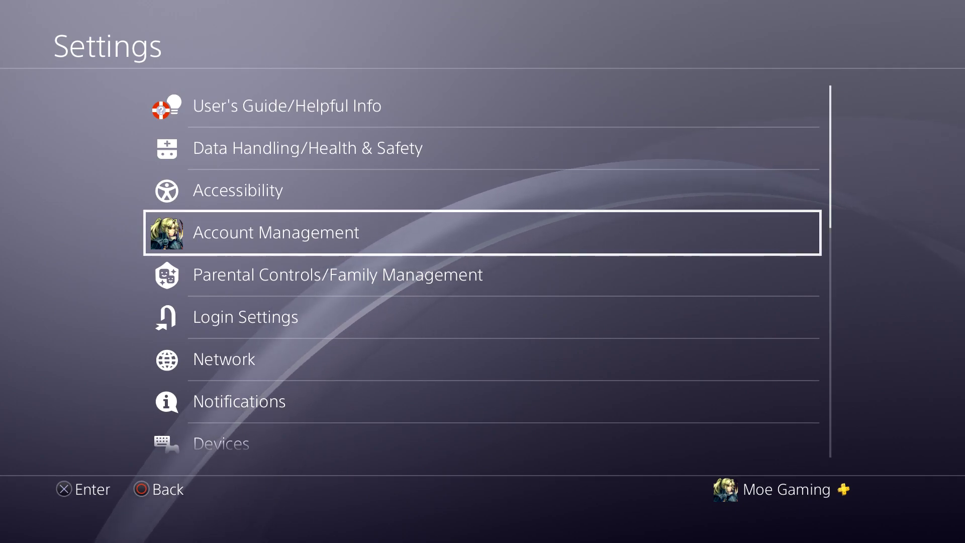
key(Down)
key(Down)
key(Down)
key(Down)
key(Down)
key(Down)
key(Down)
key(Down)
key(Down)
key(Down)
key(Down)
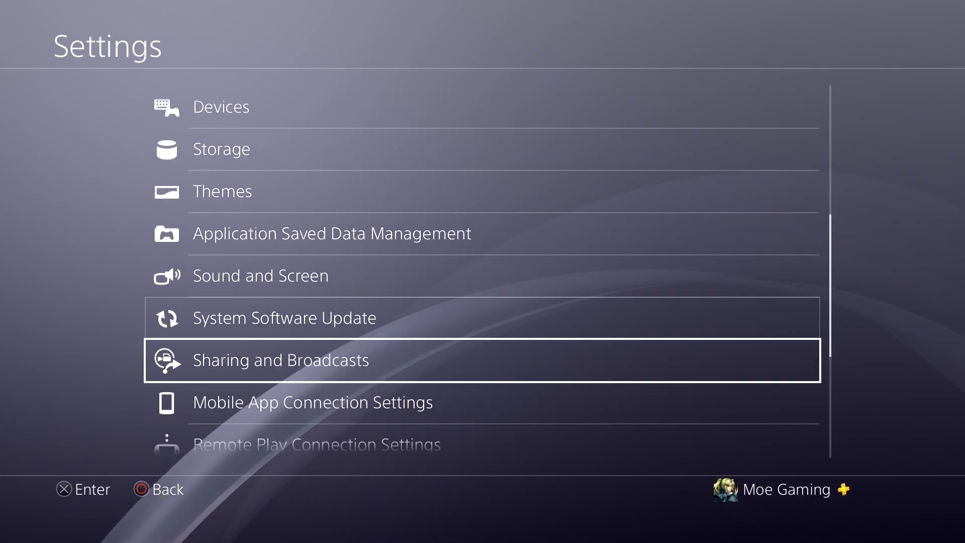
key(Return)
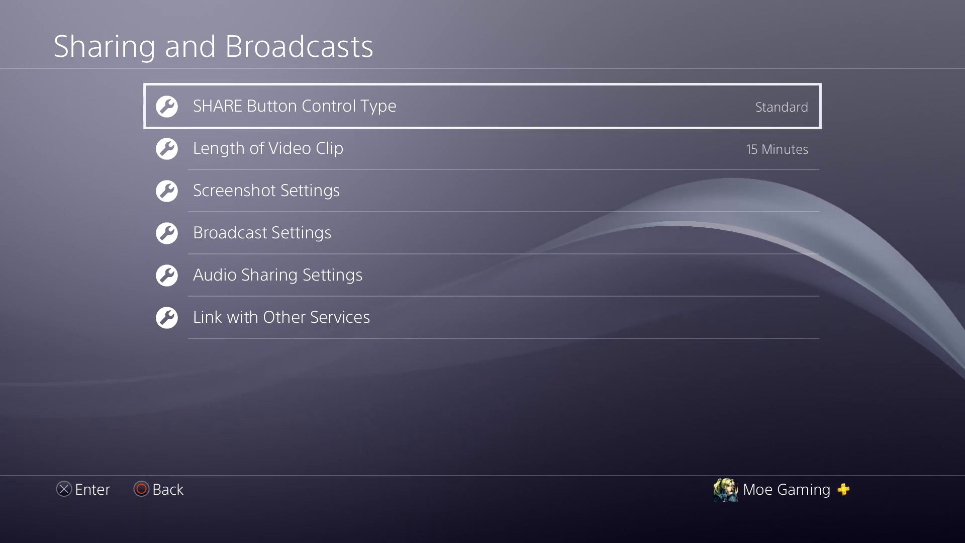
key(Down)
key(Down)
key(Down)
key(Down)
key(Down)
key(Return)
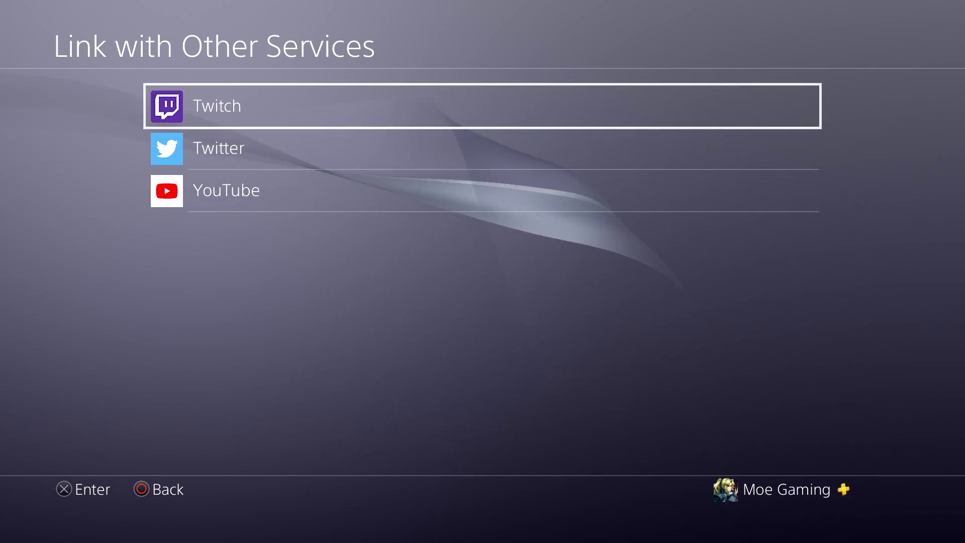
key(Down)
key(Down)
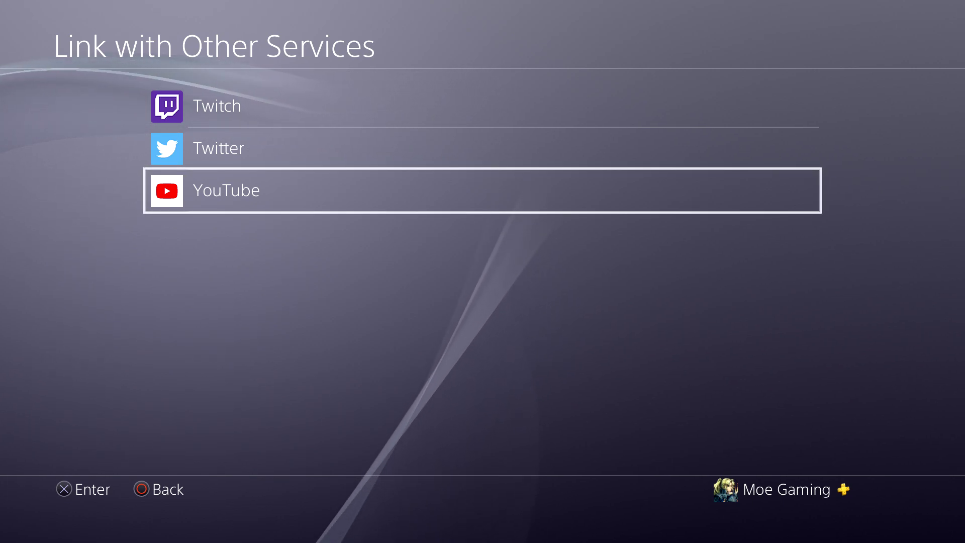
key(Up)
key(Up)
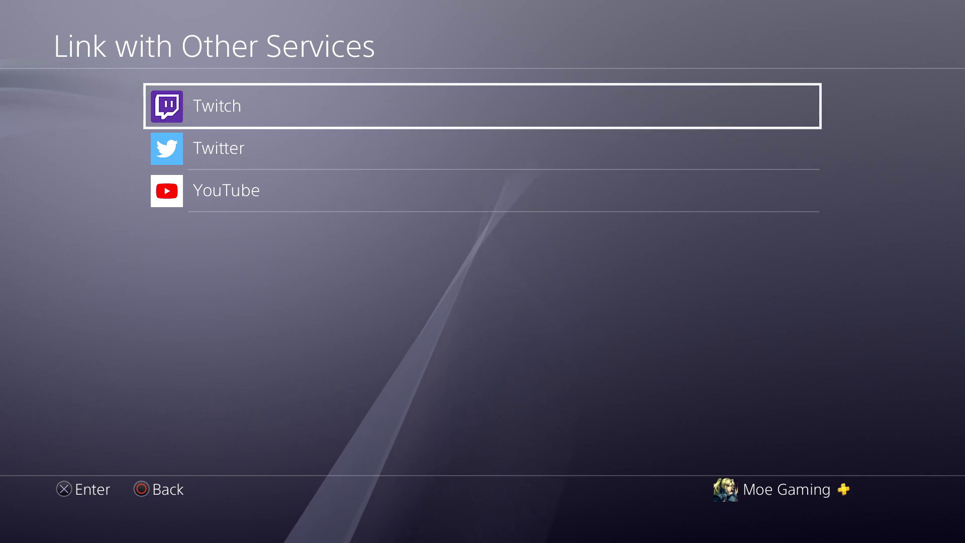
key(Down)
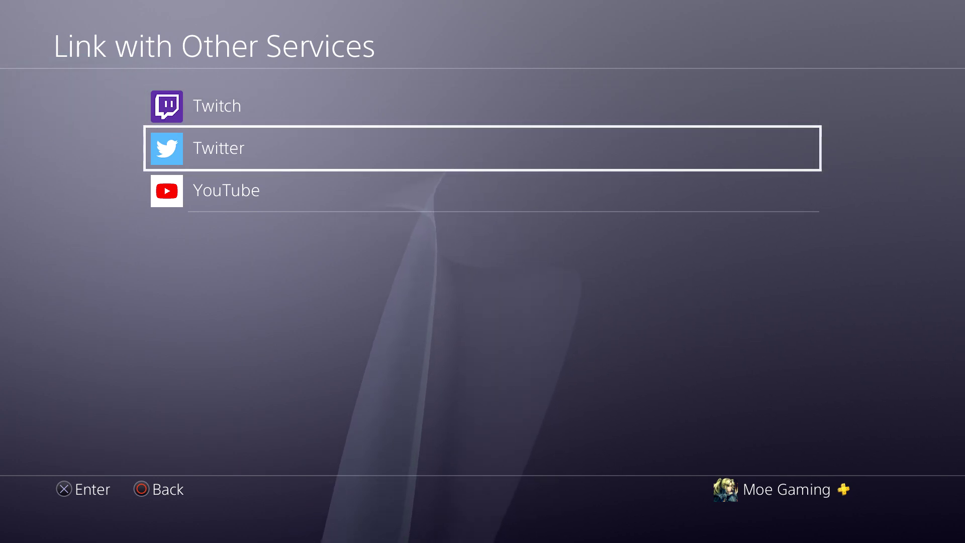
key(Up)
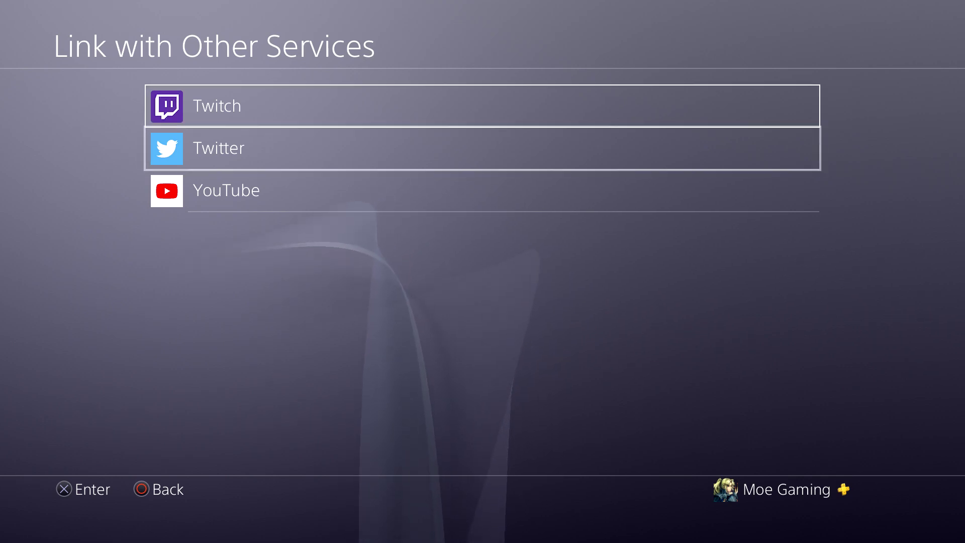
key(Down)
key(Down)
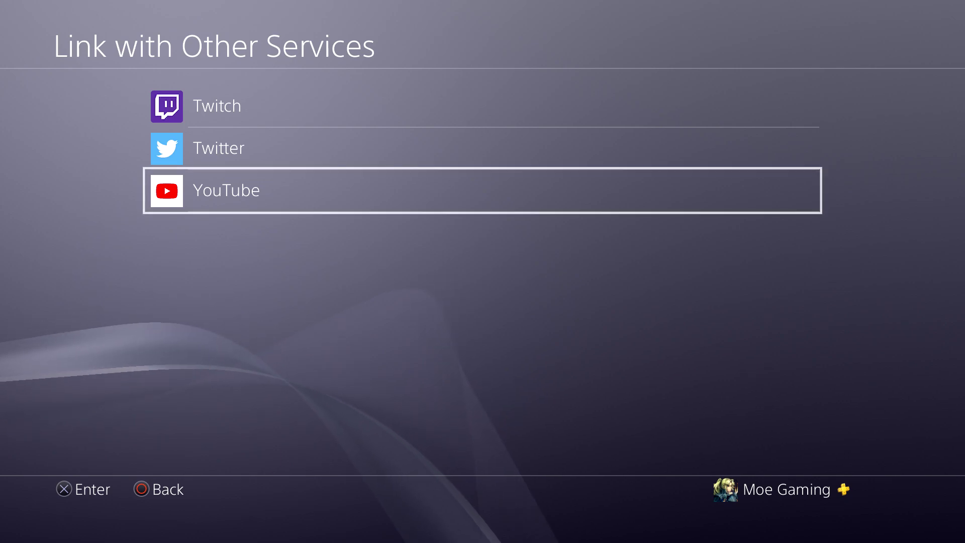
key(Escape)
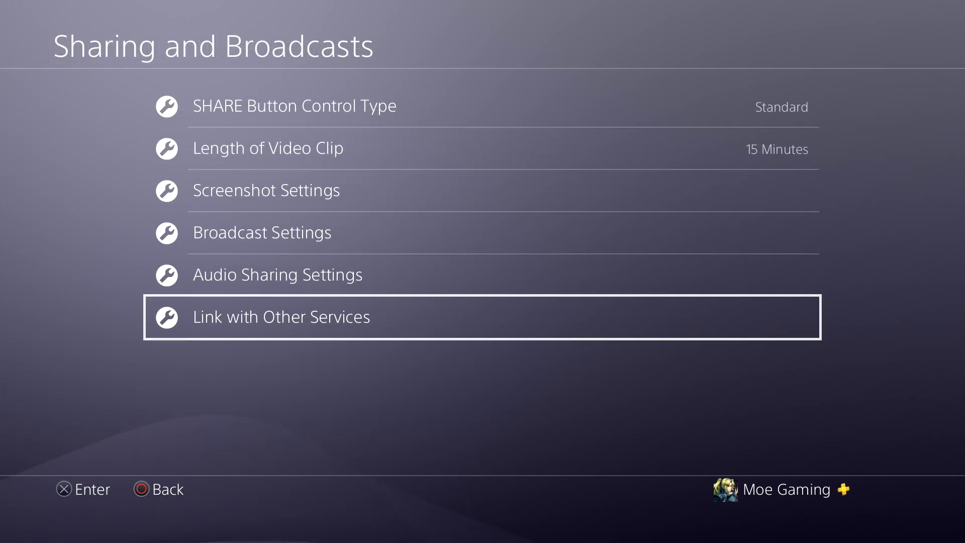
key(Up)
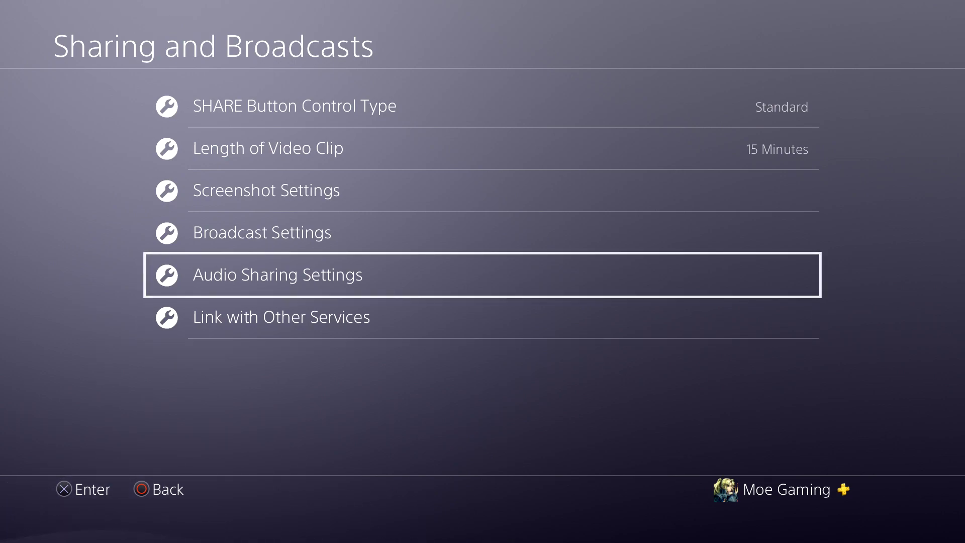
- Go to Broadcast Settings > Advanced Settings > Audio Sharing Settings
key(Up)
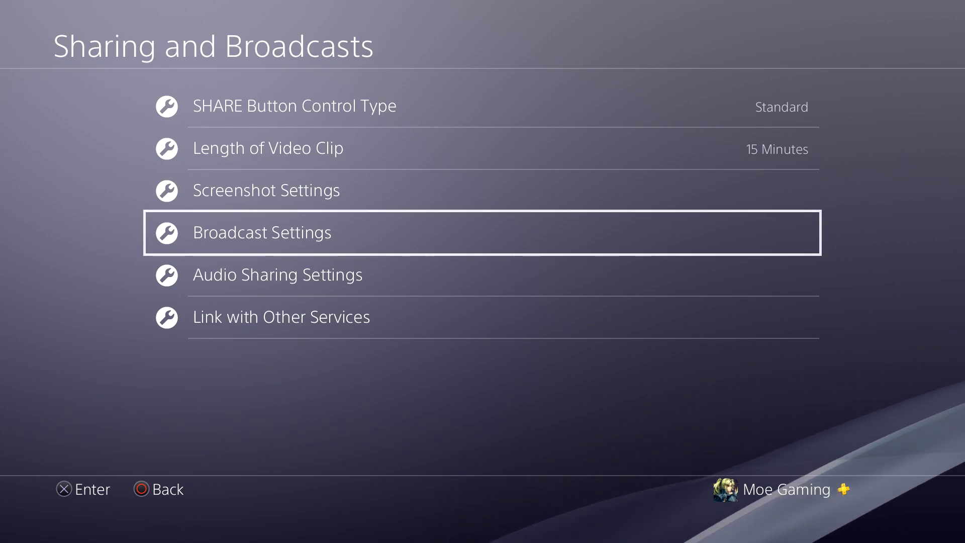
key(Return)
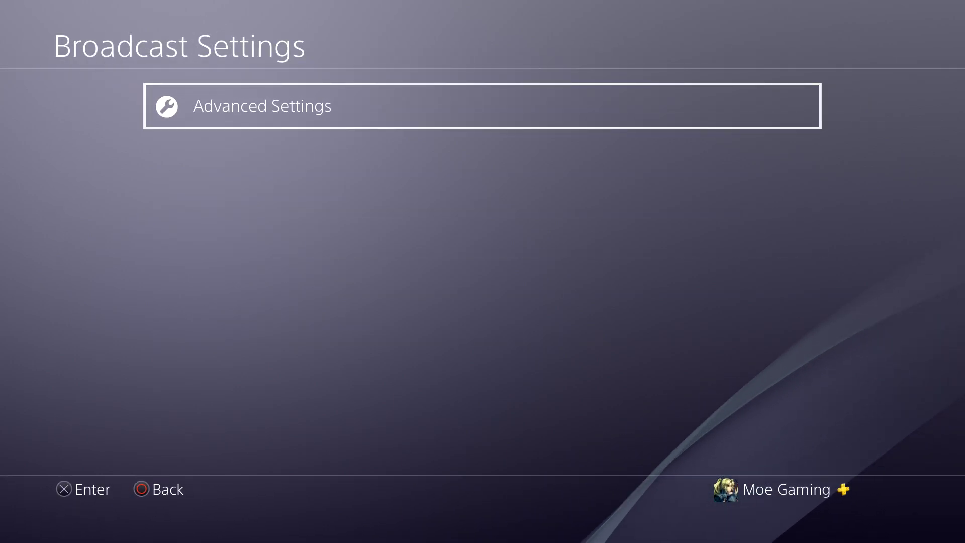
key(Return)
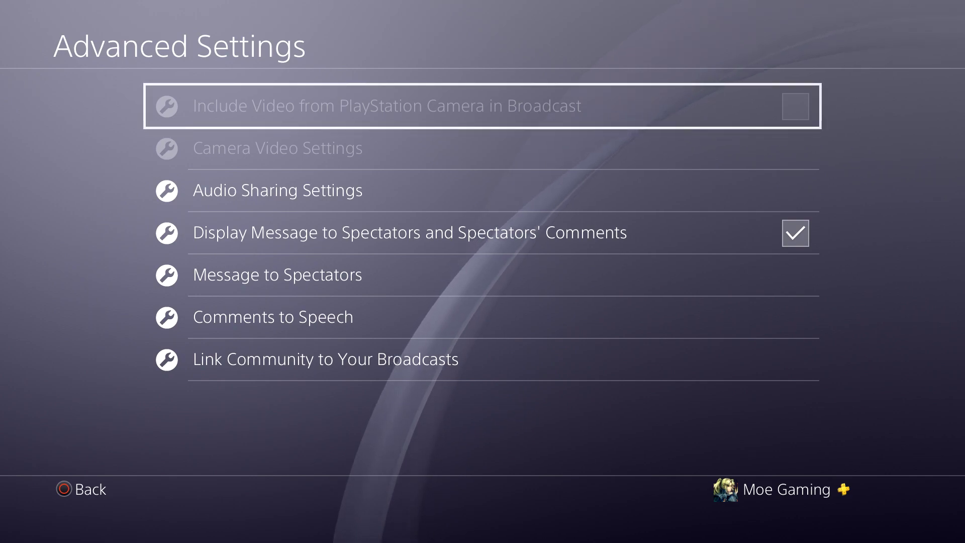
key(Down)
key(Down)
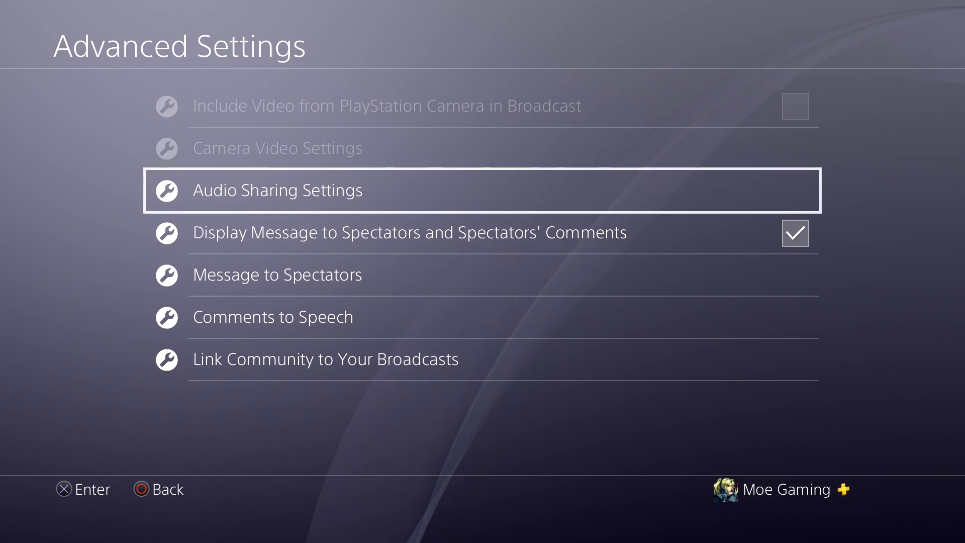
key(Return)
- Check Include Microphone Audio in Broadcasts and Share Party Audio, then return to Advanced Settings
key(Down)
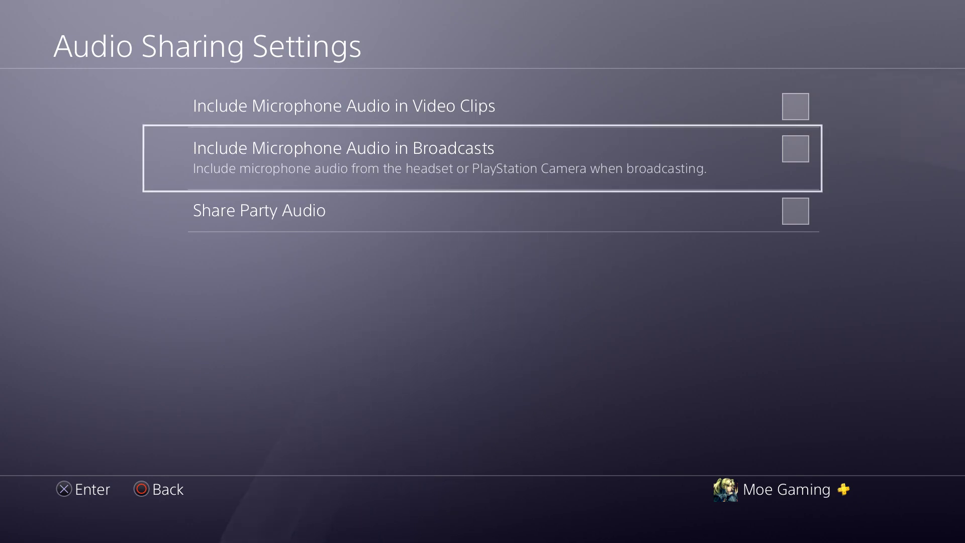
key(Down)
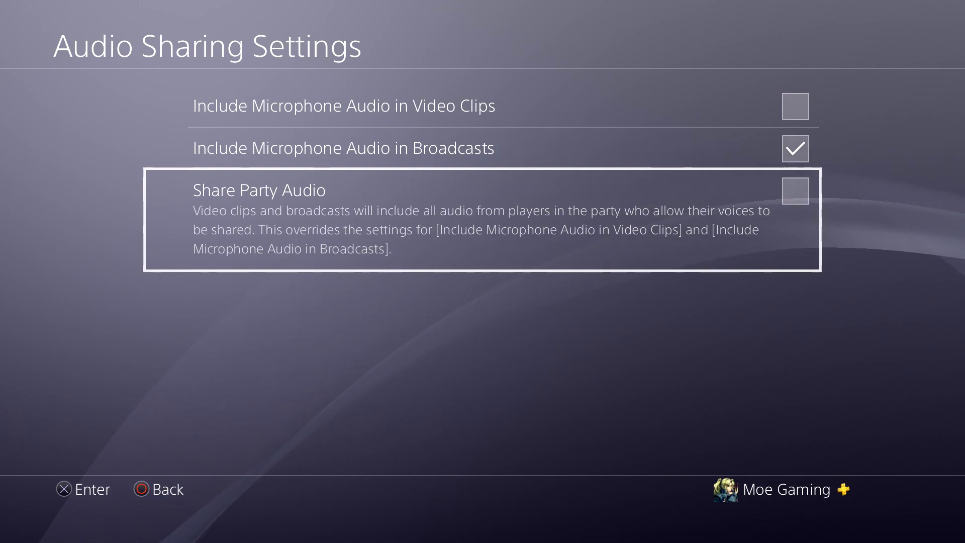
key(Return)
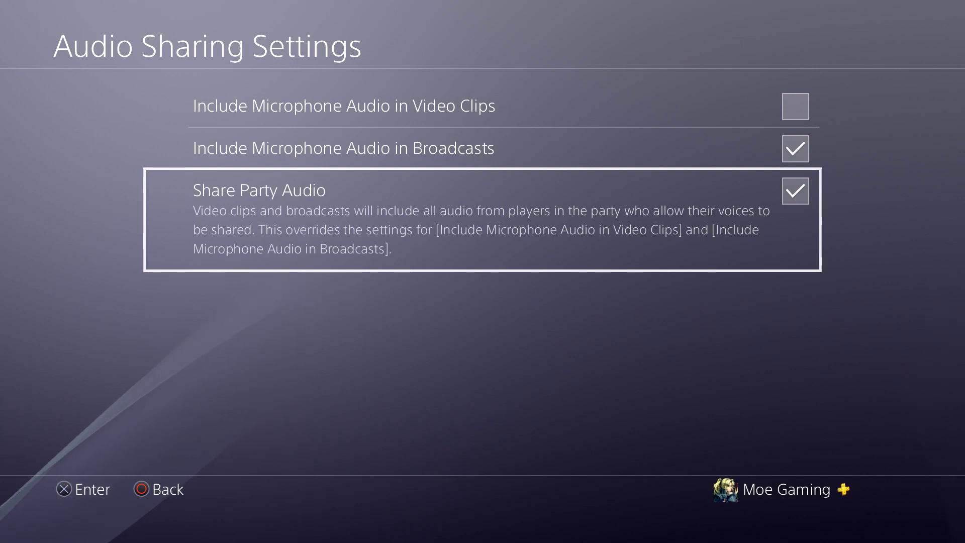
key(Escape)
key(Down)
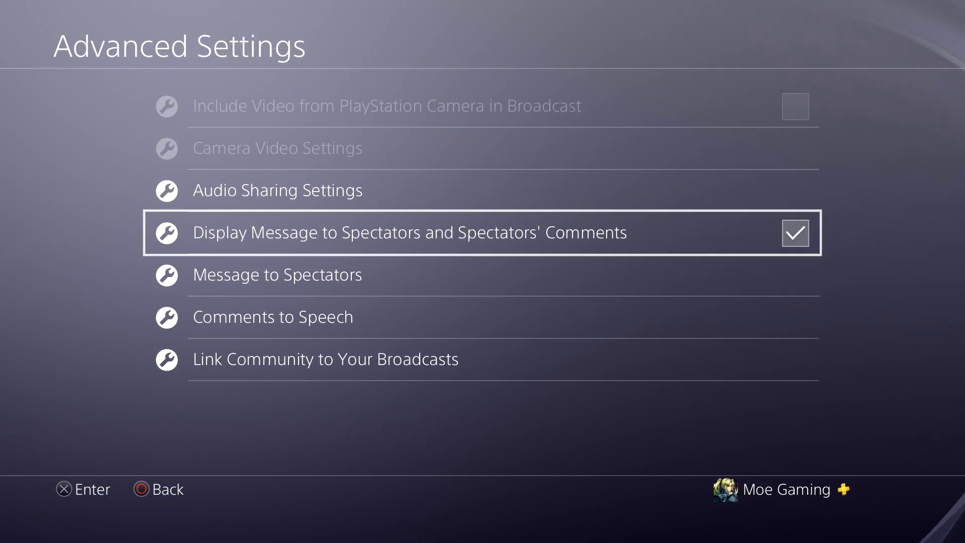
- Enter 'Subsxcribe' as the message to spectators
key(Down)
key(Return)
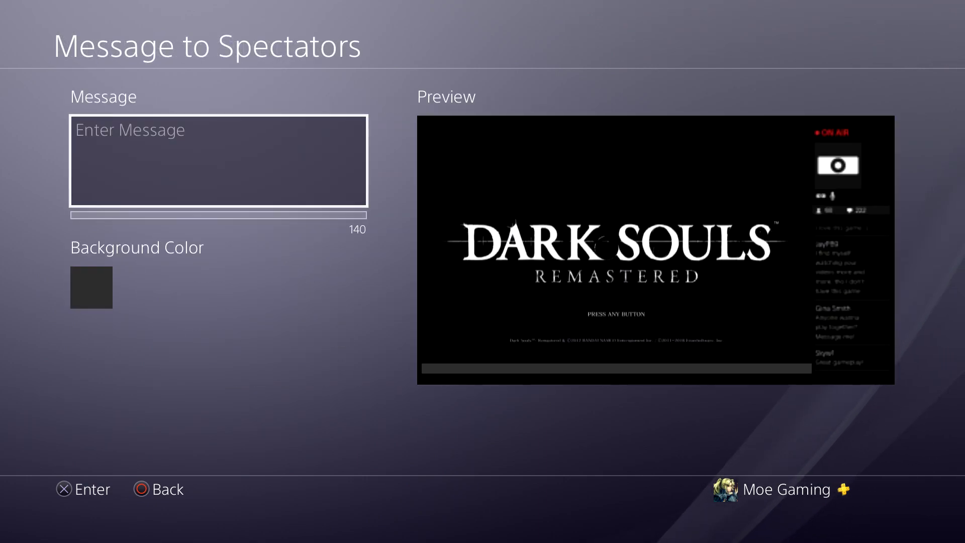
key(Return)
key(Left)
key(Left)
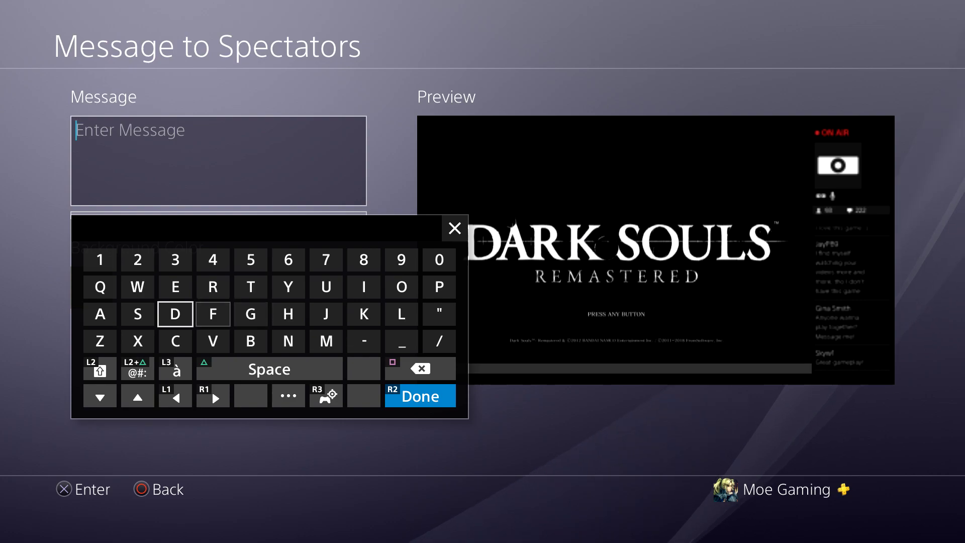
text(S)
key(Right)
key(Right)
key(Right)
key(Right)
key(Up)
key(Right)
text(u)
key(Down)
key(Down)
key(Left)
key(Left)
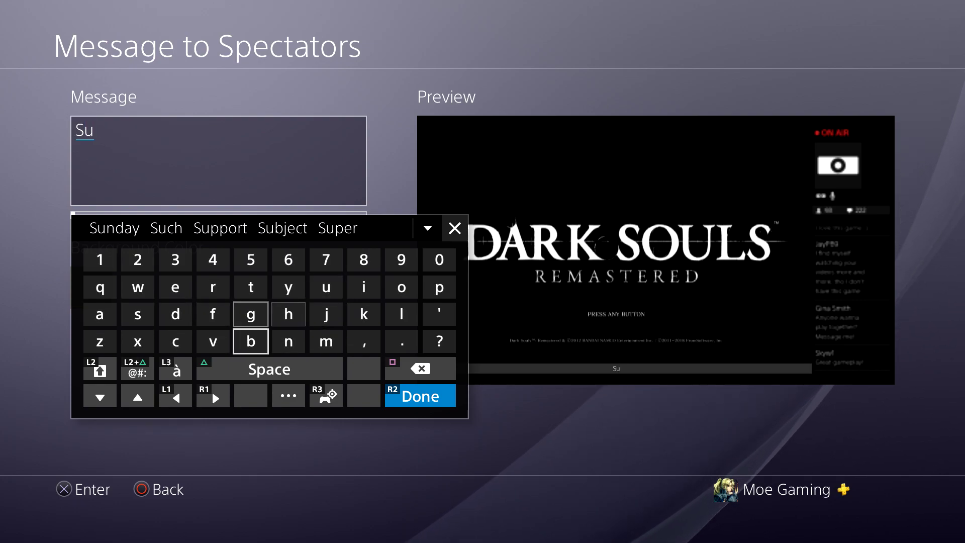
text(b)
key(Left)
key(Left)
key(Left)
key(Left)
key(Up)
text(sxcri)
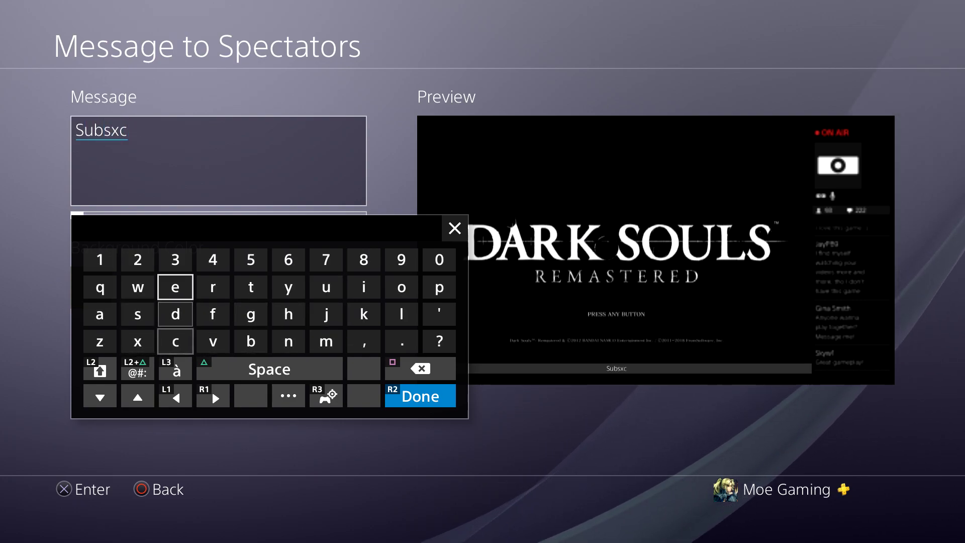
key(Down)
key(Left)
key(Left)
key(Down)
key(Left)
text(b)
key(Left)
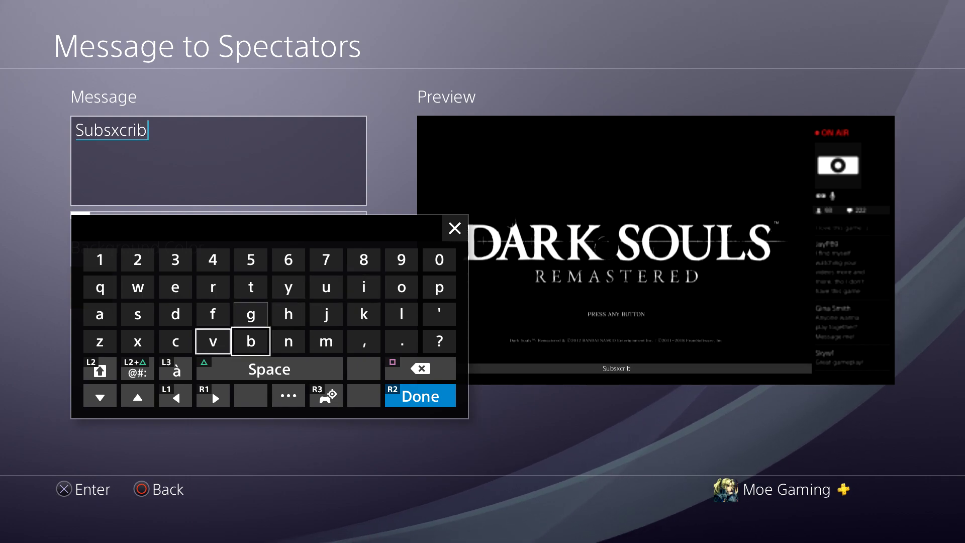
key(Up)
key(Up)
key(Left)
text(e)
key(Return)
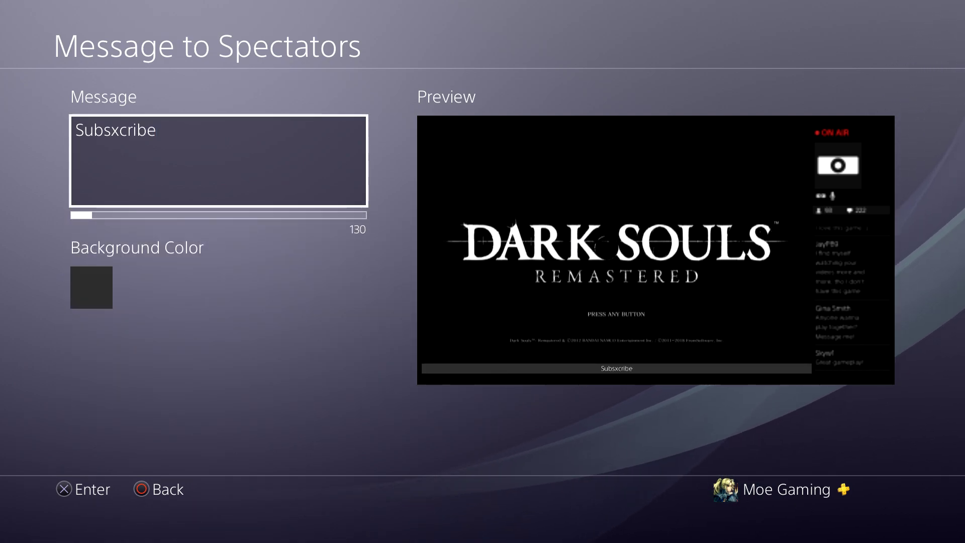
- Set the message background colour to purple, then change it to dark red
key(Down)
key(Return)
key(Down)
key(Down)
key(Return)
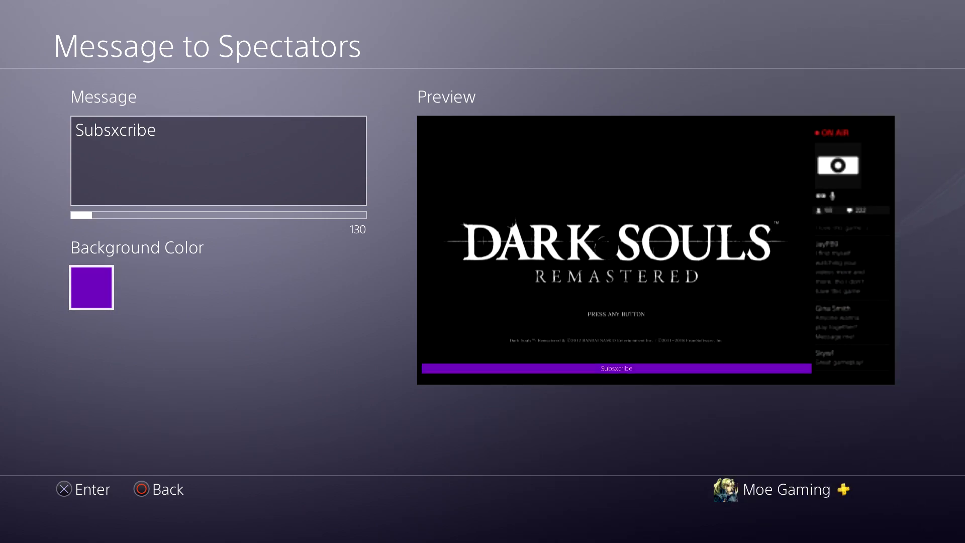
key(Return)
key(Down)
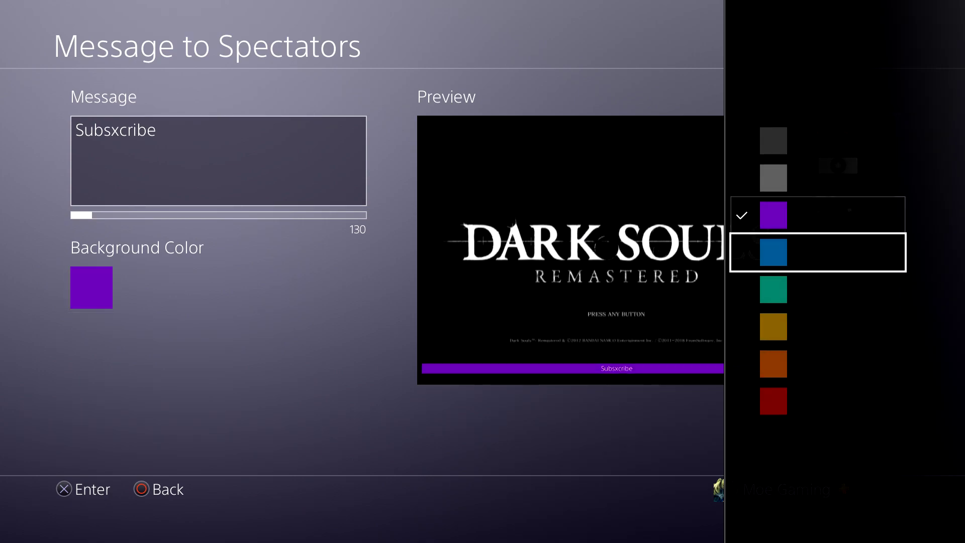
key(Down)
key(Return)
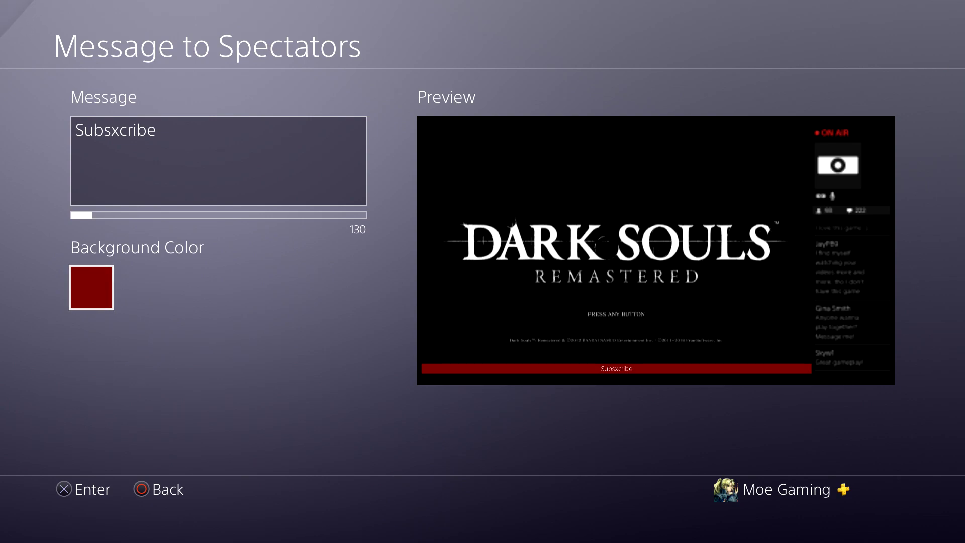
key(Escape)
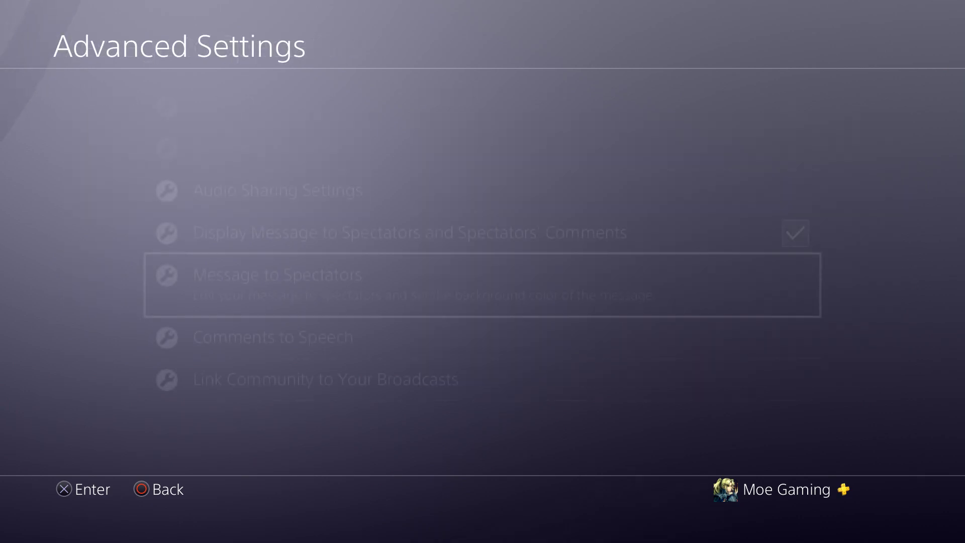
key(Down)
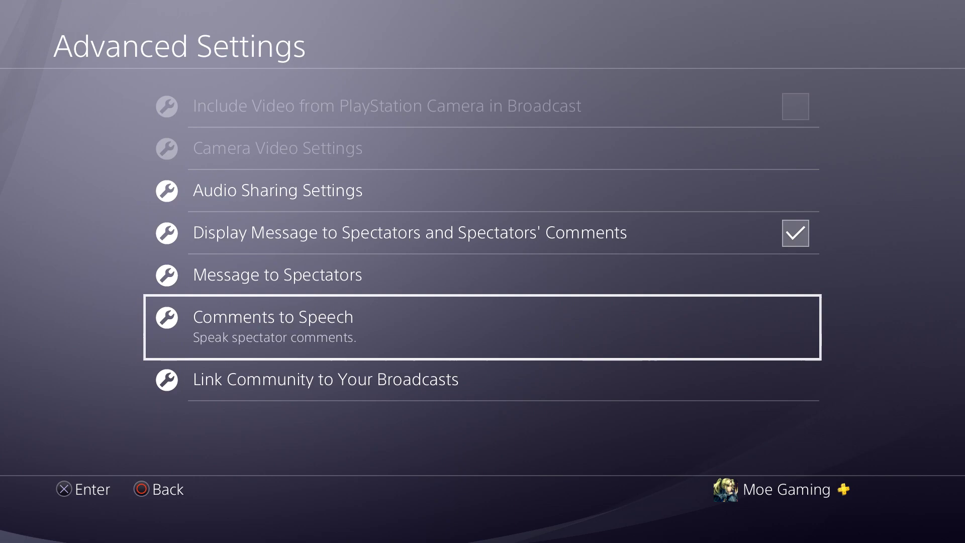
- View Comments to Speech, leave Enable unchecked, and back out to Sharing and Broadcasts
key(Return)
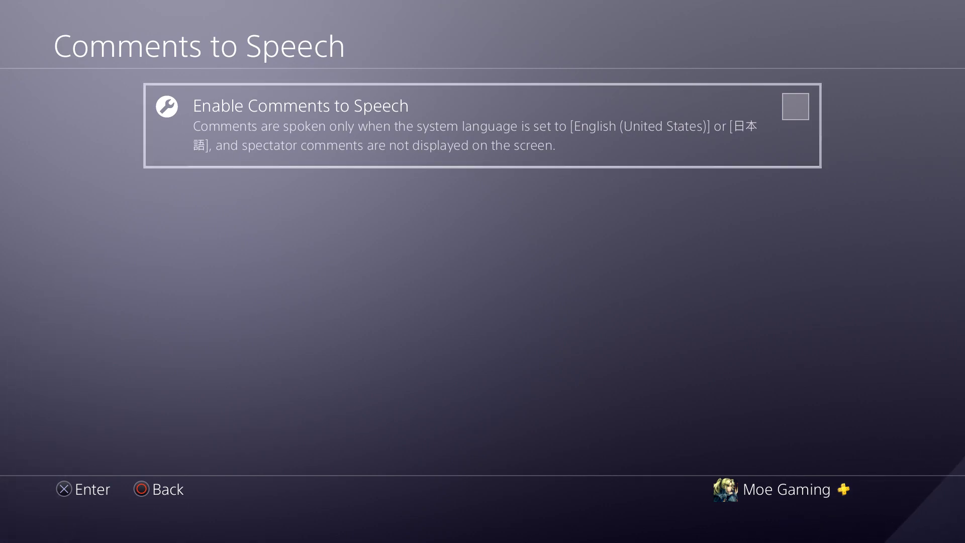
key(Escape)
key(Down)
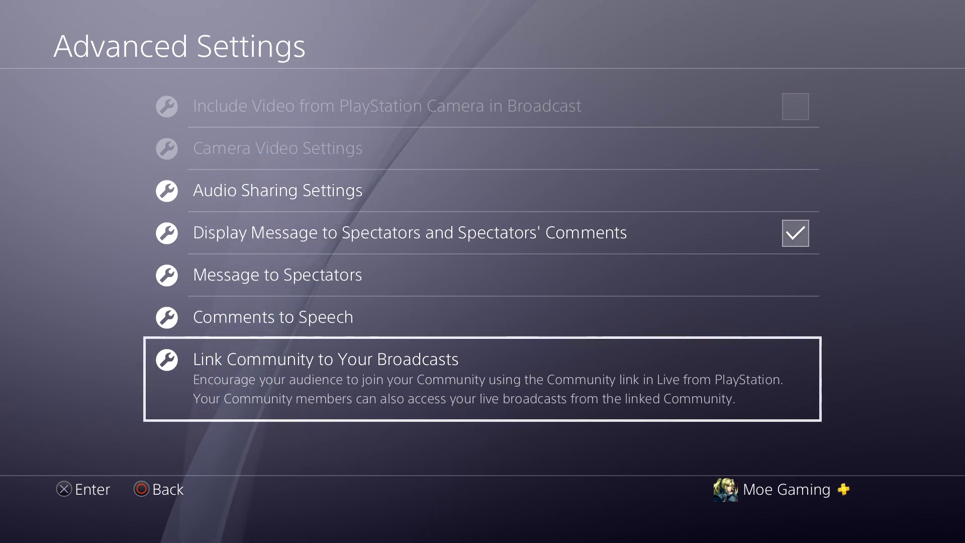
key(Escape)
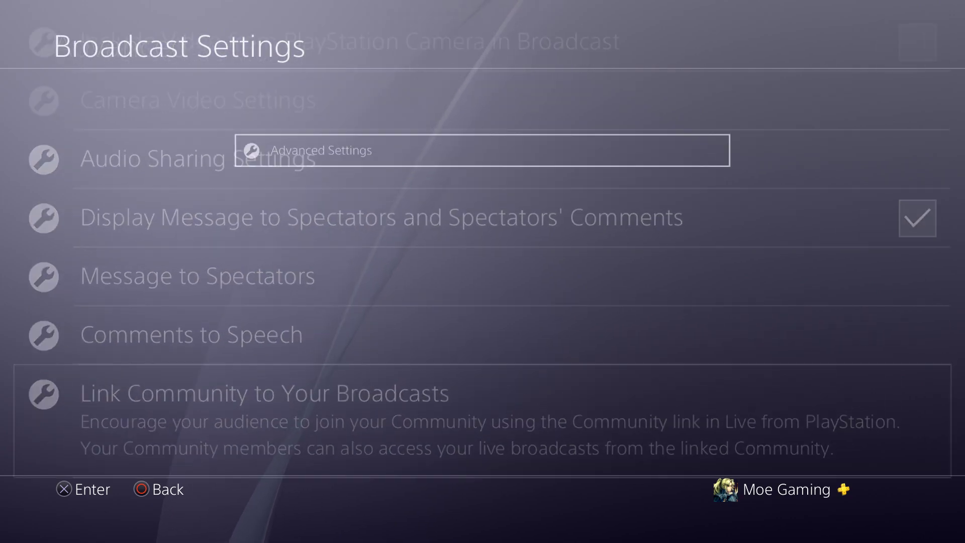
key(Escape)
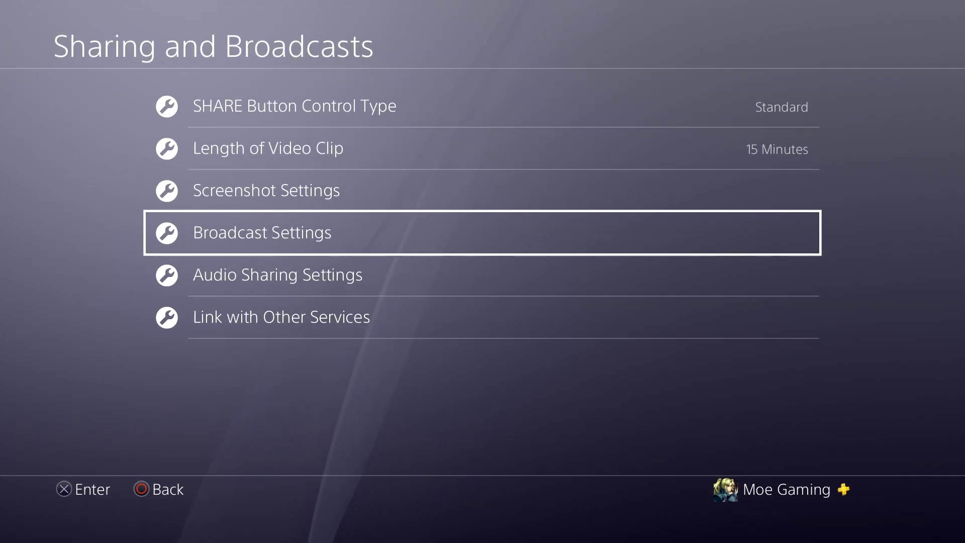
key(Return)
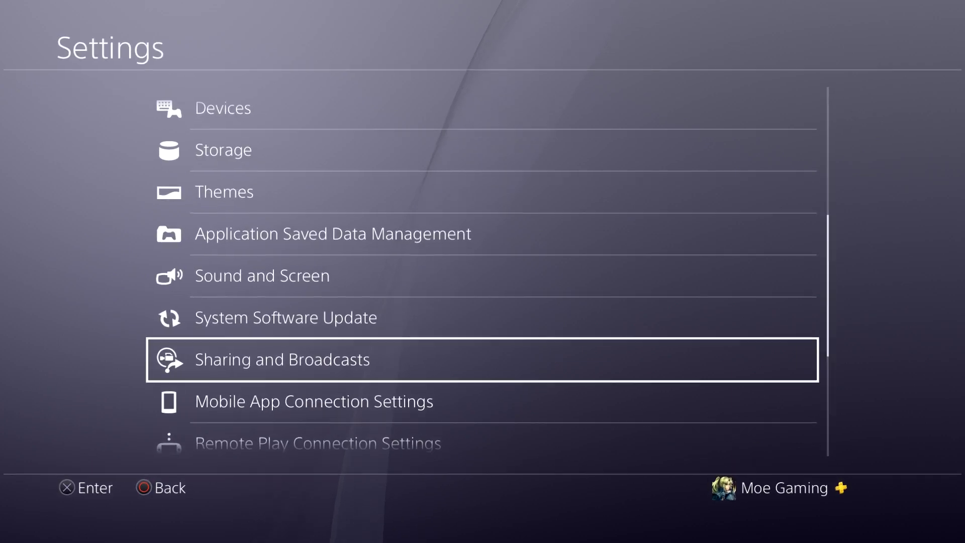
- Return to the home screen and launch DARK SOULS: REMASTERED
key(Escape)
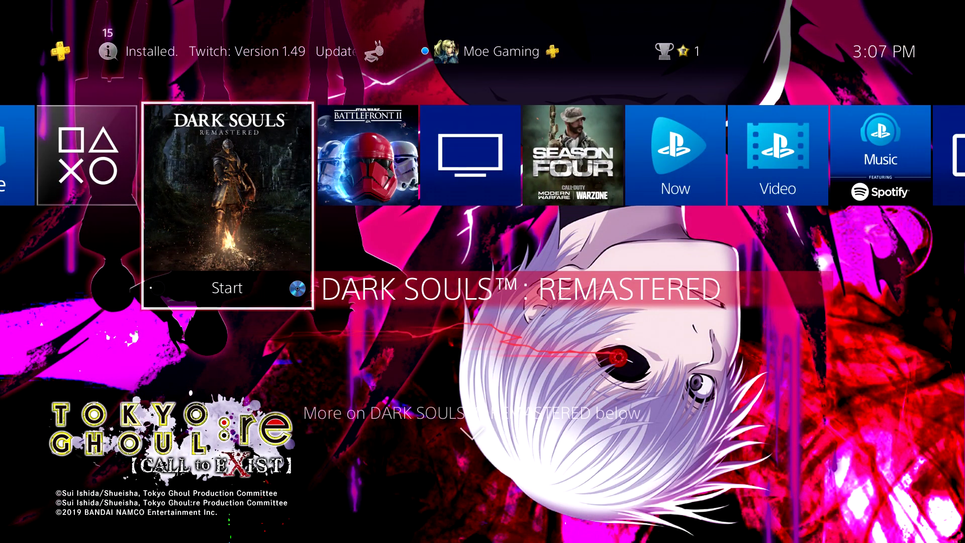
key(Return)
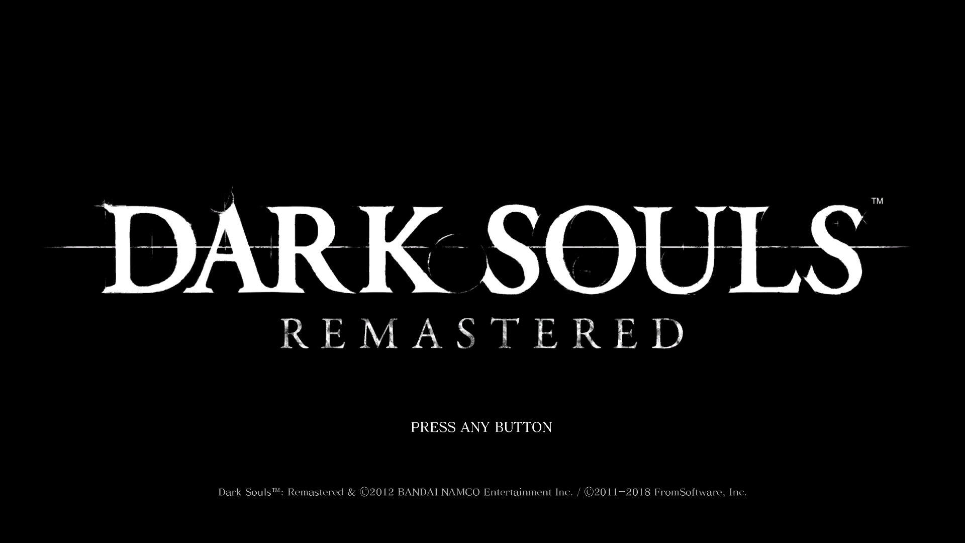
- From the SHARE menu, choose Broadcast Gameplay and acknowledge the intro page
key(Share)
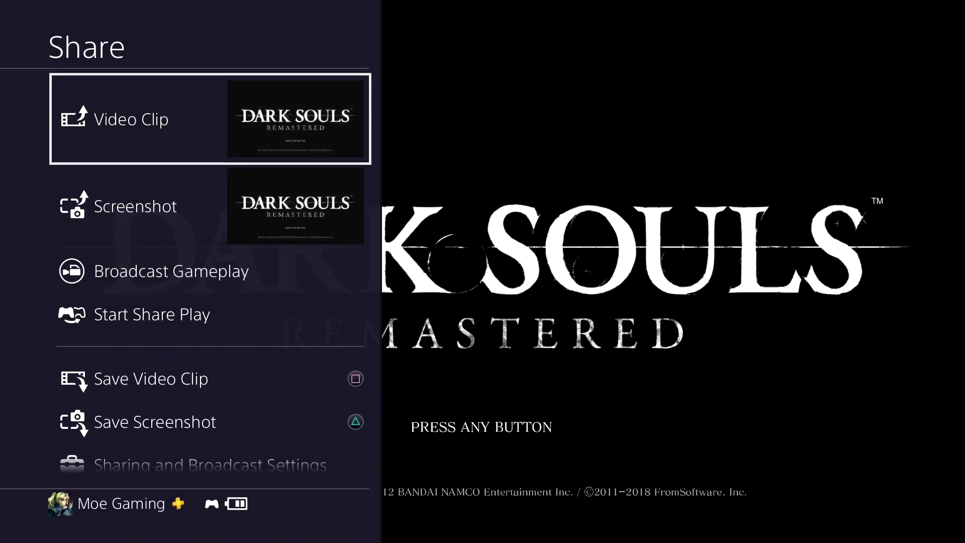
key(Down)
key(Down)
key(Down)
key(Down)
key(Down)
key(Up)
key(Up)
key(Down)
key(Down)
key(Down)
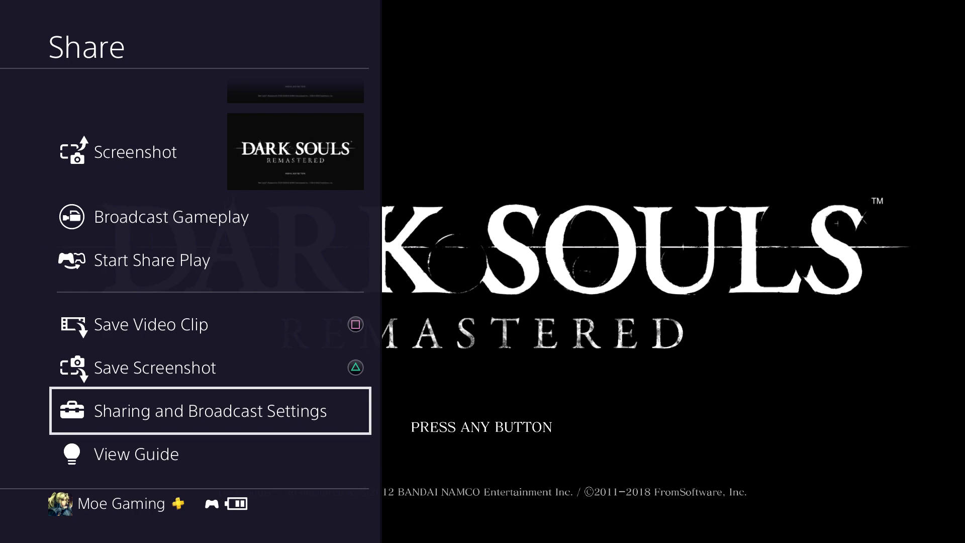
key(Up)
key(Up)
key(Up)
key(Up)
key(Return)
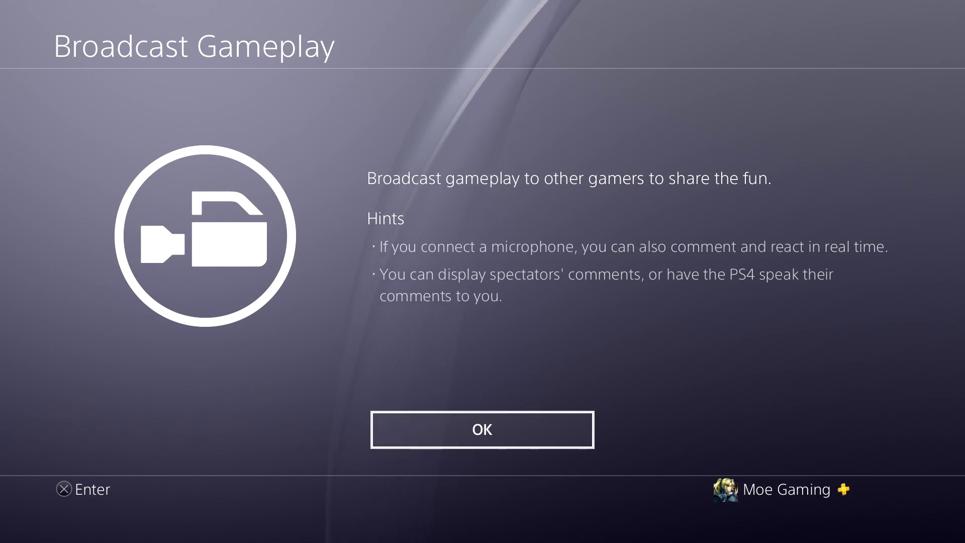
key(Return)
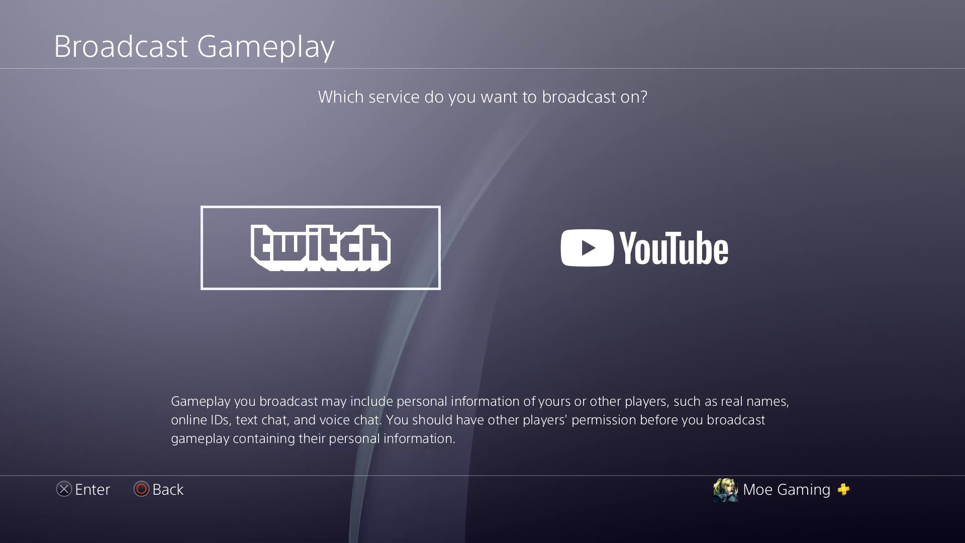
- Pick YouTube as the broadcast service and move up to its Communication Settings checkboxes
key(Right)
key(Return)
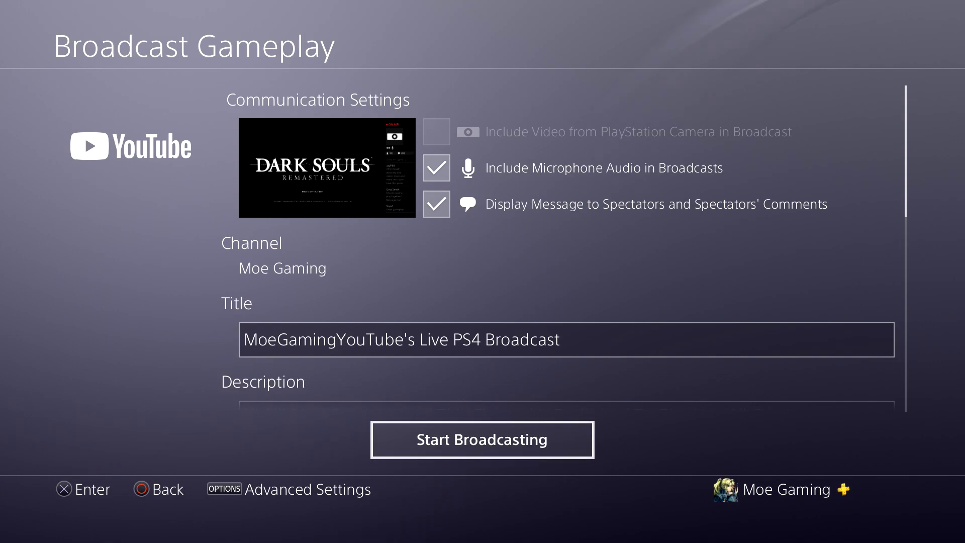
key(Up)
key(Up)
key(Up)
key(Up)
key(Up)
key(Up)
key(Up)
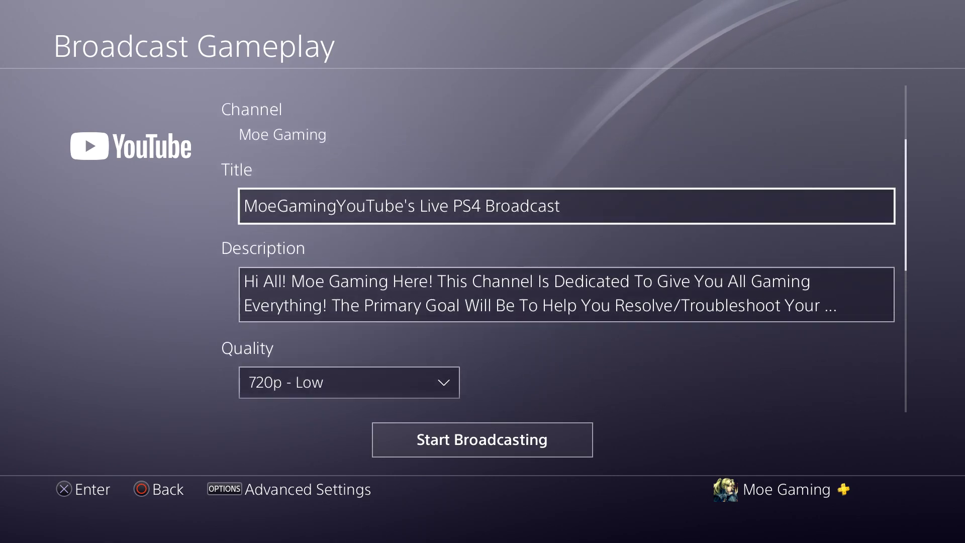
key(Up)
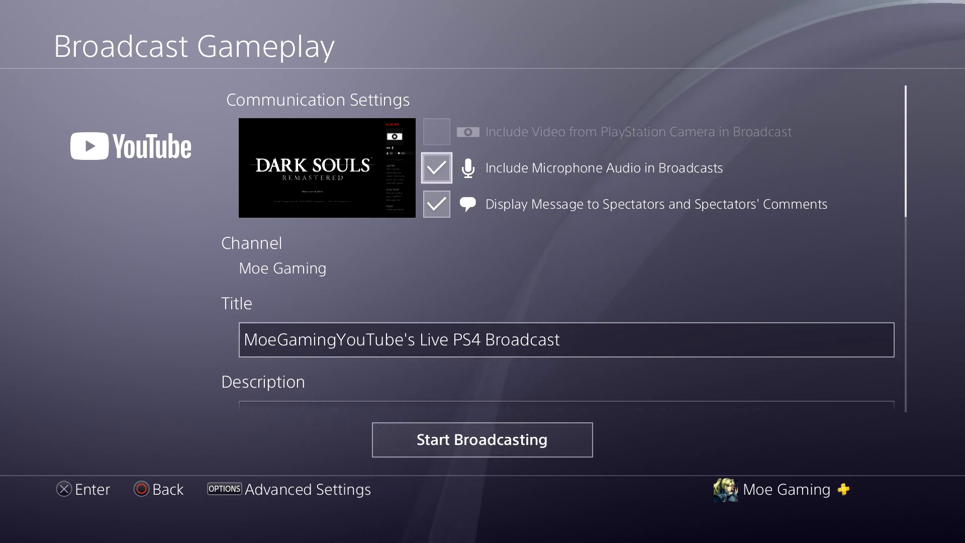
key(Down)
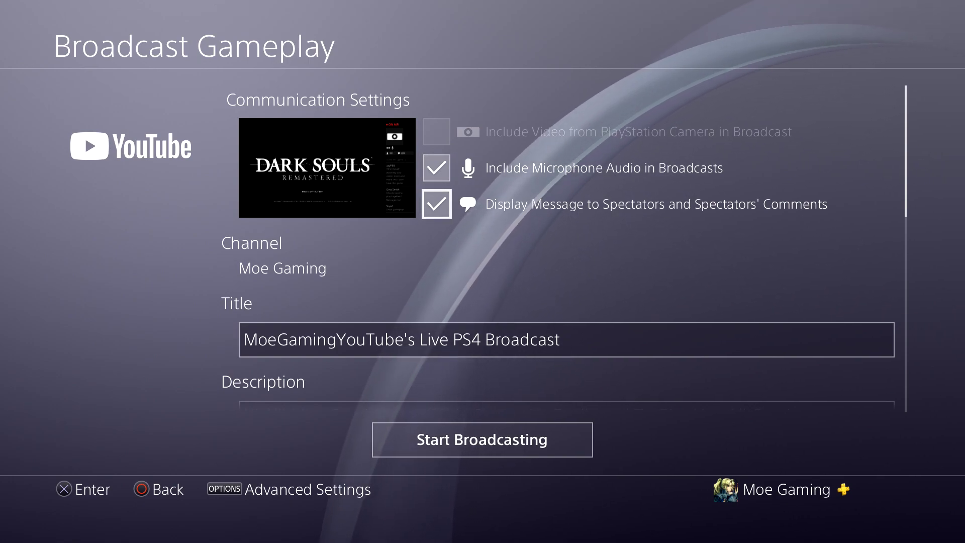
- Uncheck 'Display Message to Spectators and Spectators' Comments', keeping microphone audio on
key(Return)
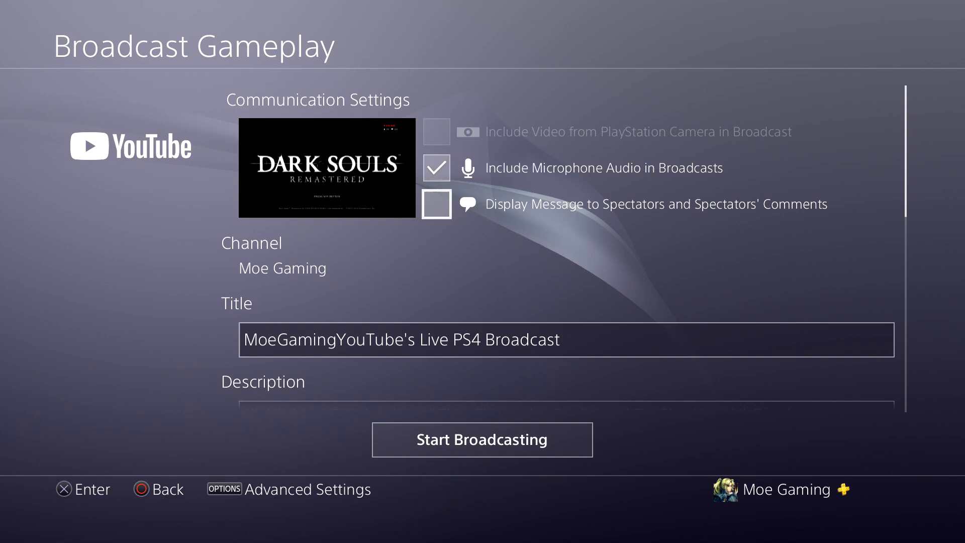
key(Return)
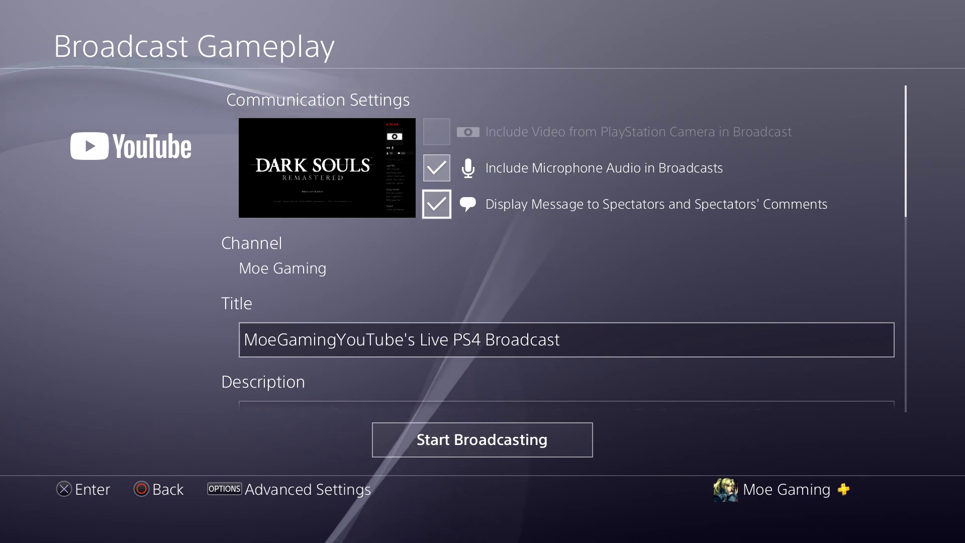
key(Return)
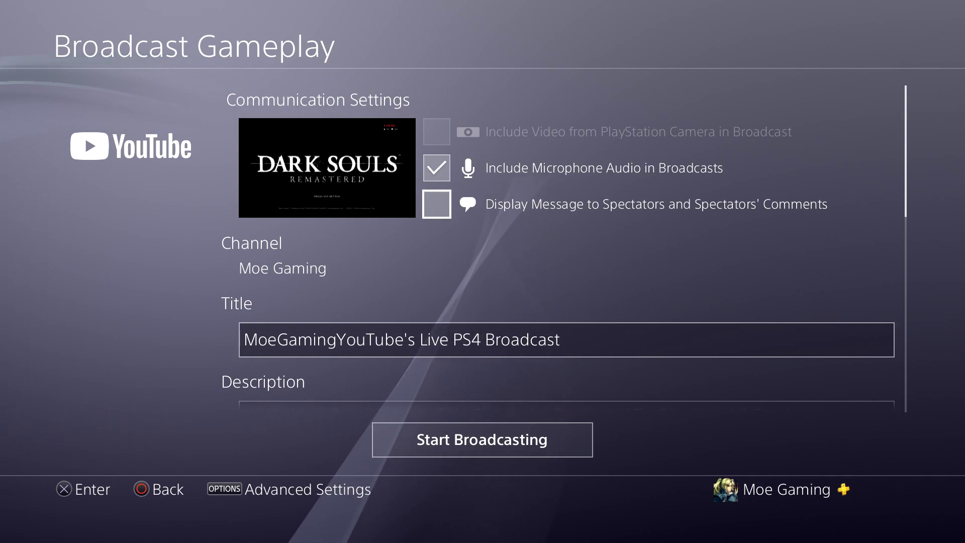
key(Down)
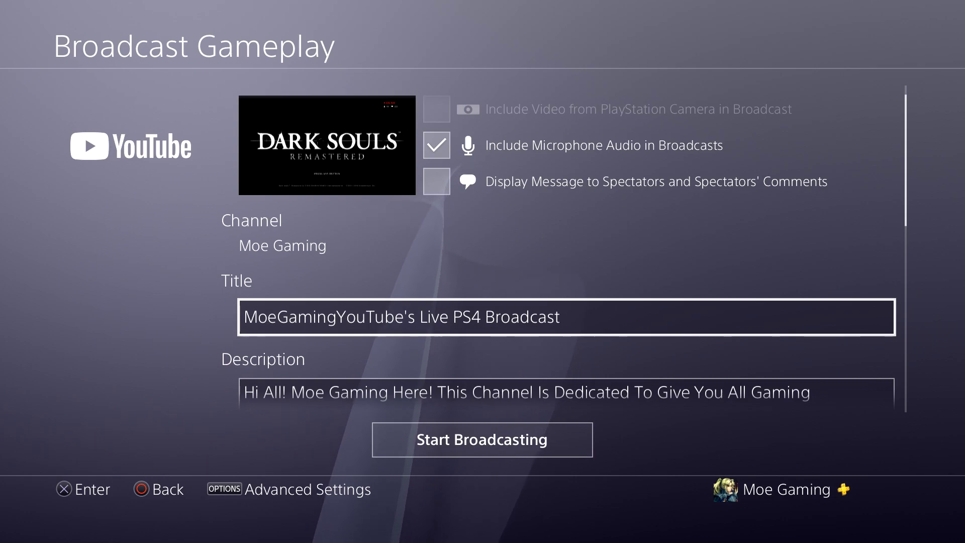
- Choose 720p - High (60fps) from the broadcast Quality dropdown
key(Down)
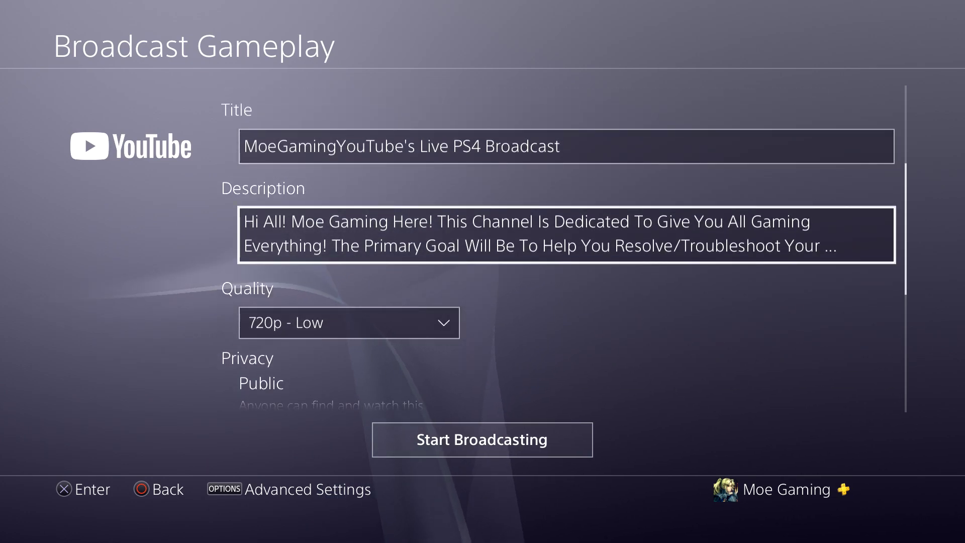
key(Down)
key(Return)
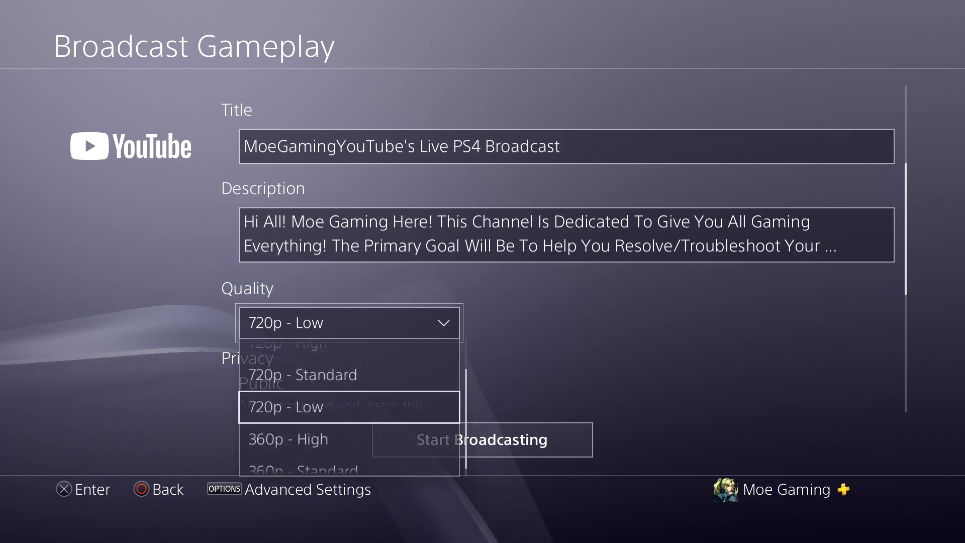
key(Up)
key(Down)
key(Down)
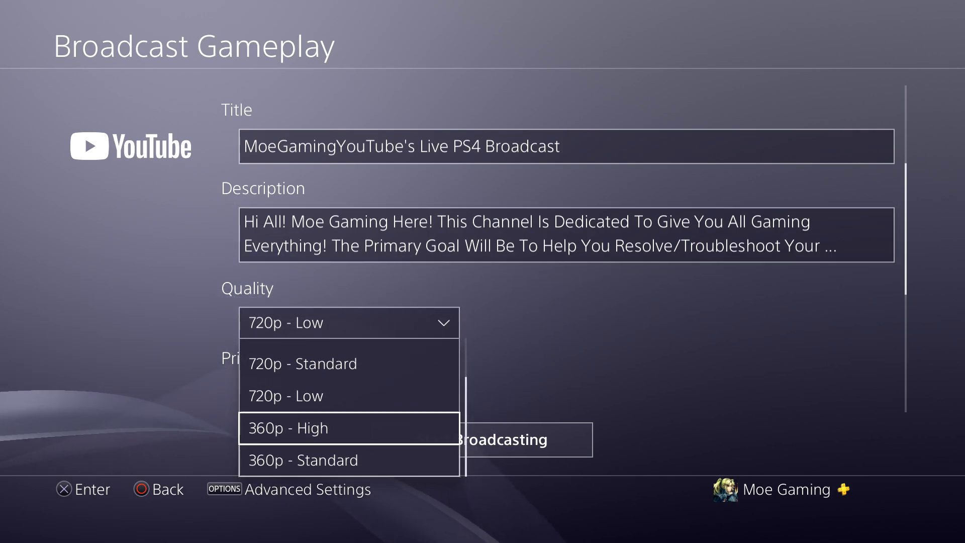
key(Up)
key(Up)
key(Up)
key(Up)
key(Down)
key(Up)
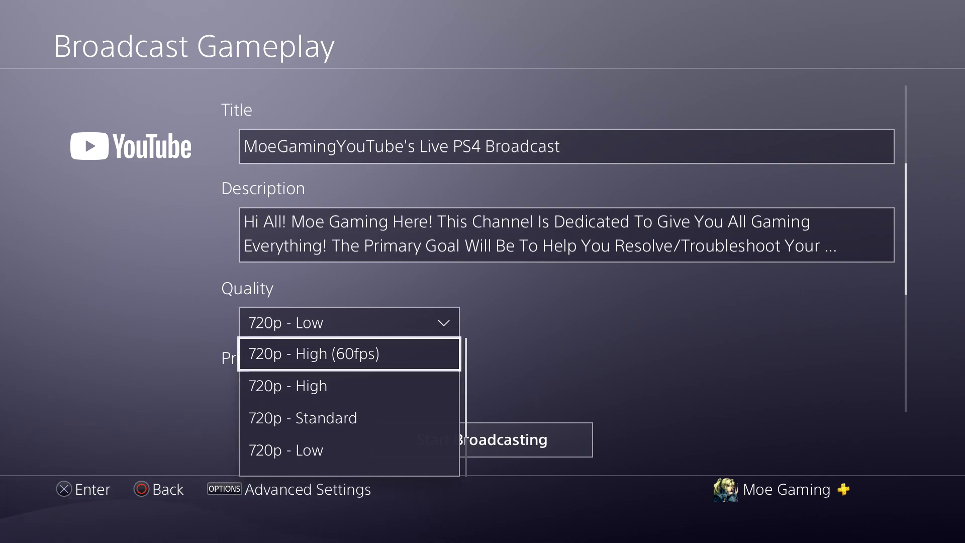
key(Return)
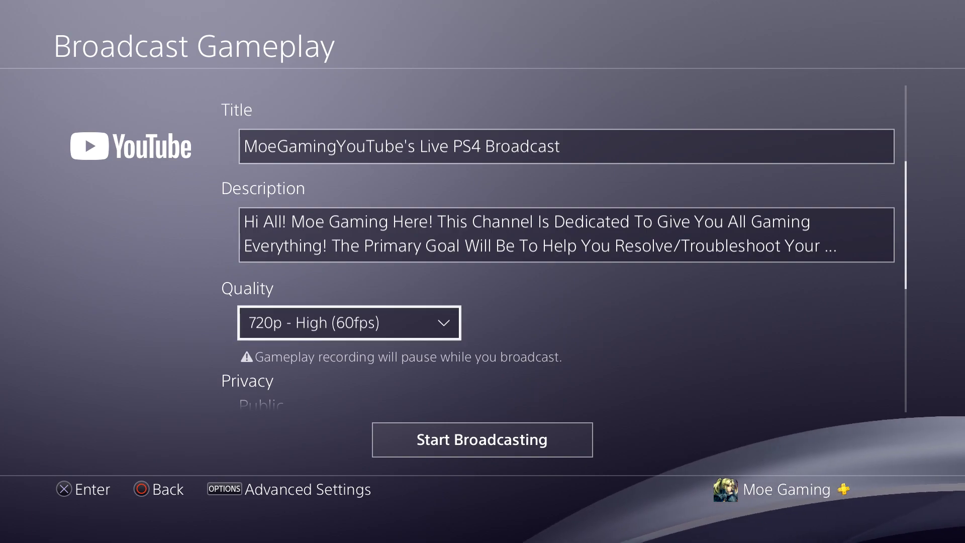
- Move past the Privacy and Tags fields and leave Broadcast Gameplay for the Dark Souls Remastered title screen
scroll(558, 251, down, 2)
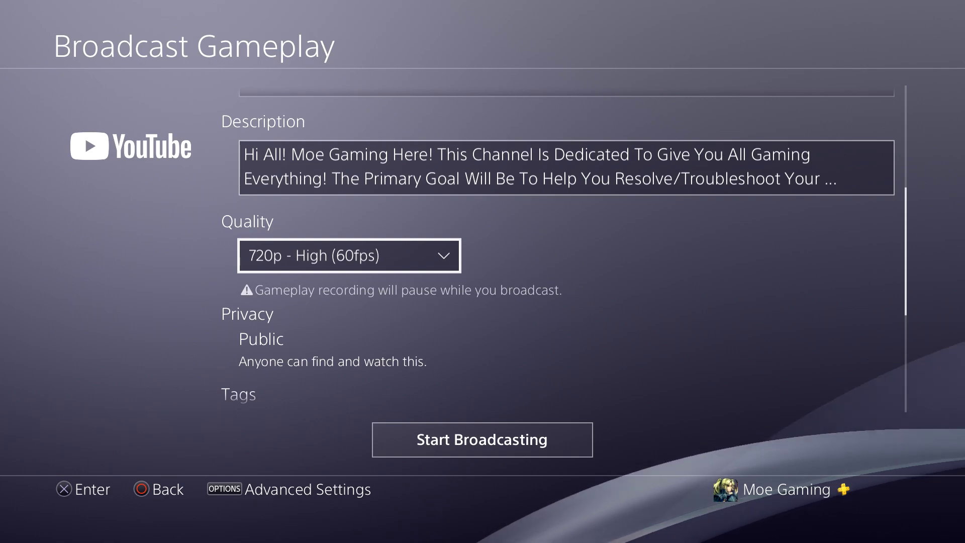
key(Down)
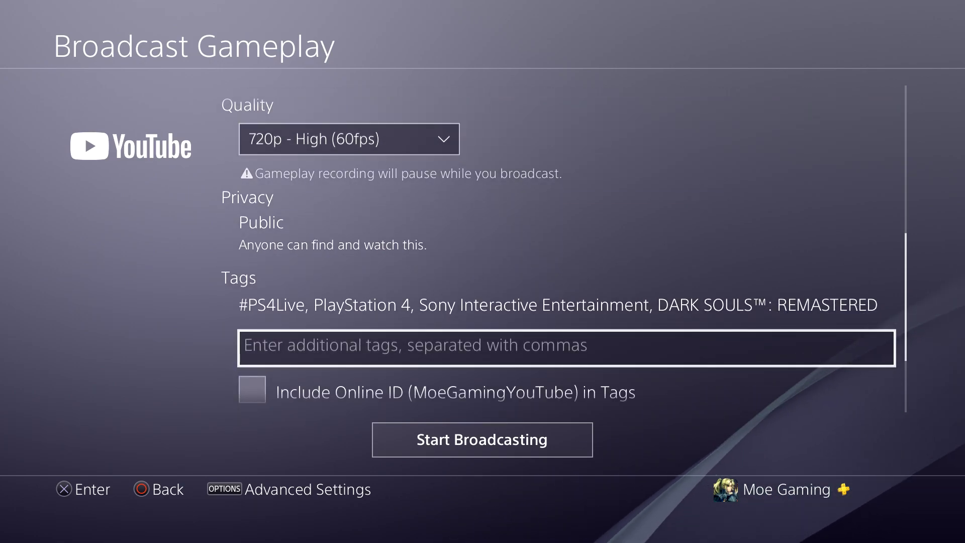
key(Down)
key(Down)
key(Down)
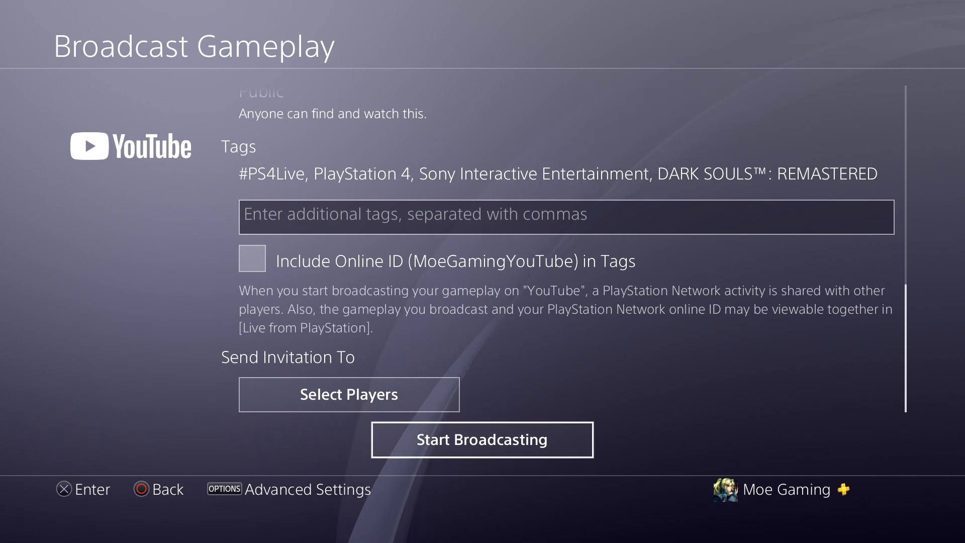
key(Escape)
key(Escape)
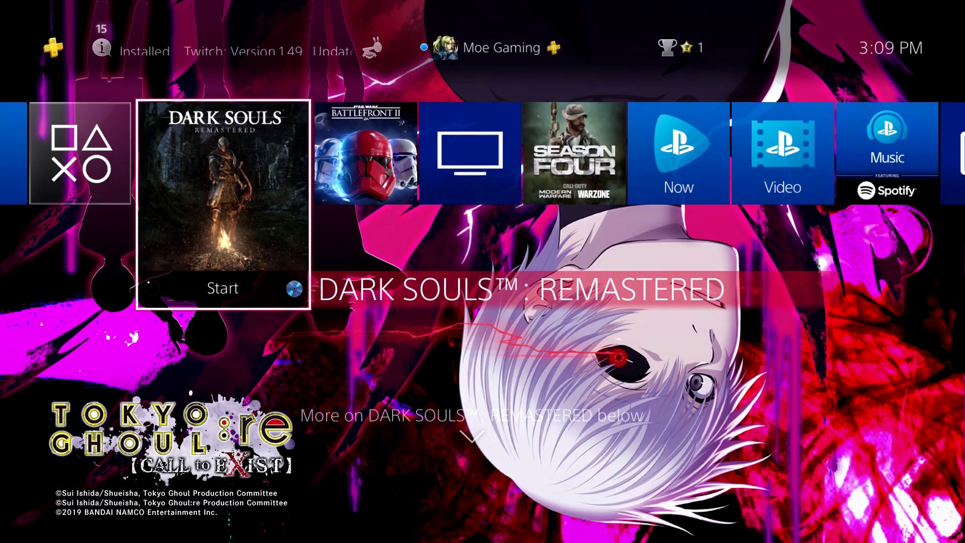
- Create a public party with the default name and a 16-player limit, dismissing the introduction and Play Together tips
key(Up)
key(Right)
key(Left)
key(Left)
key(Left)
key(Left)
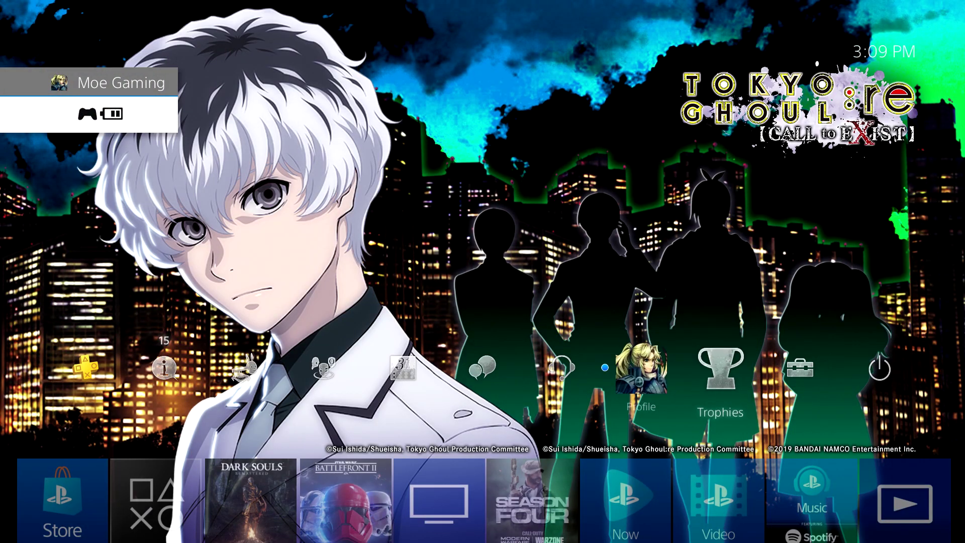
key(Return)
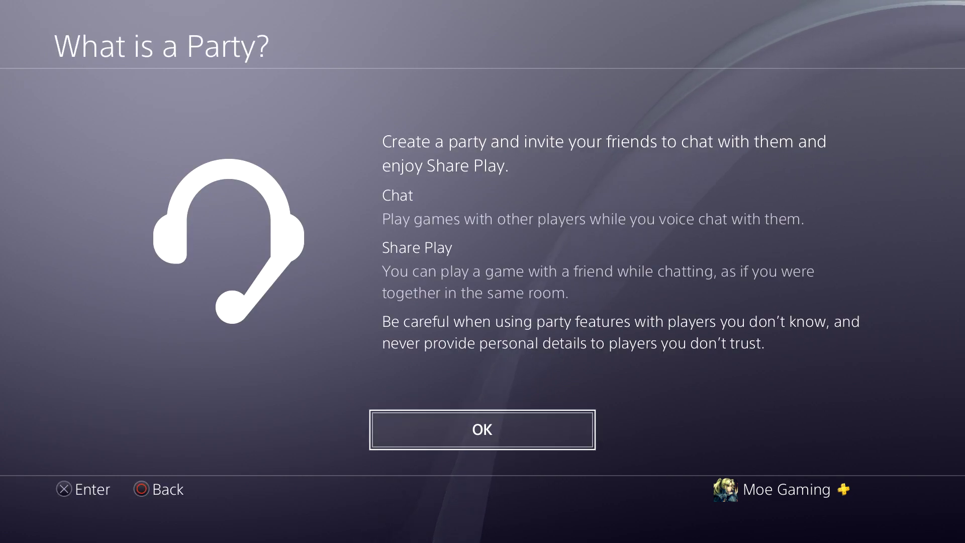
key(Return)
key(Return)
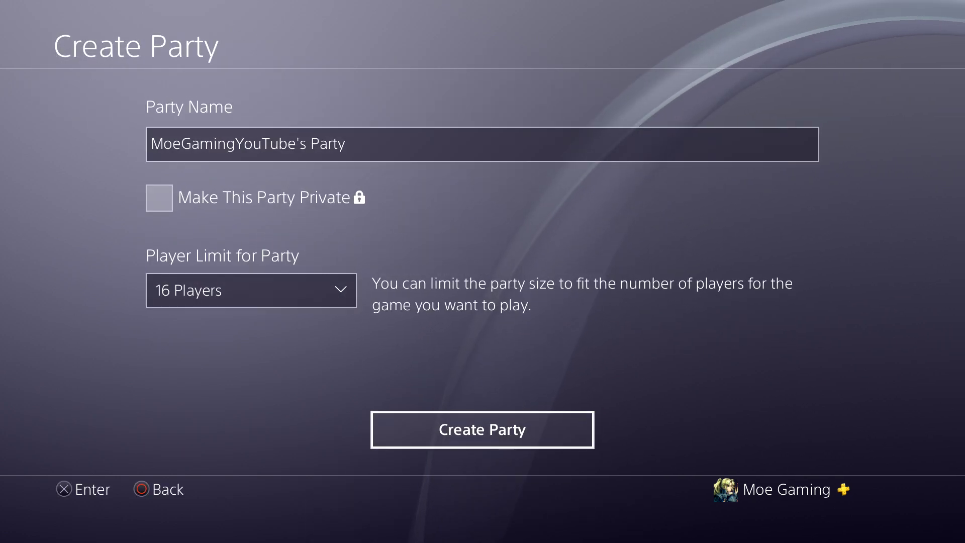
key(Up)
key(Up)
key(Up)
key(Down)
key(Down)
key(Down)
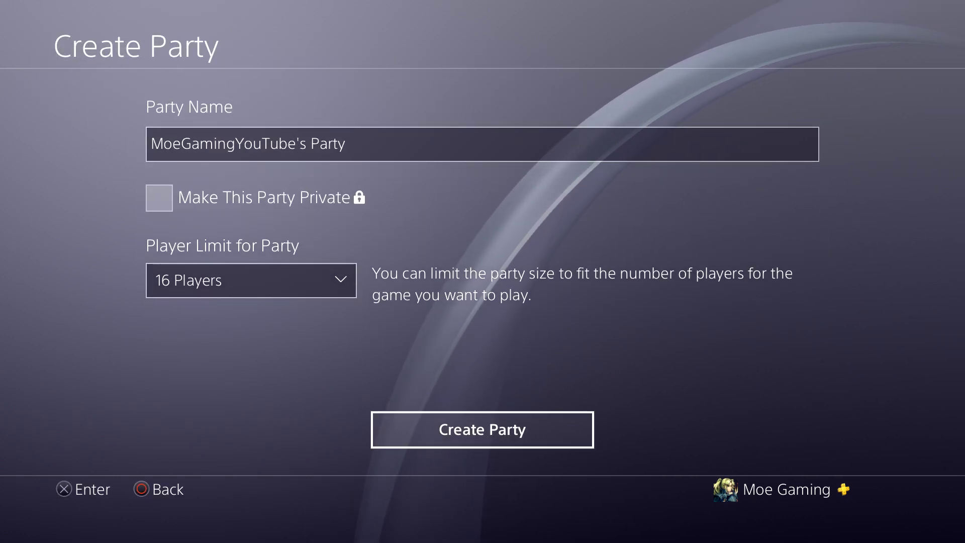
key(Return)
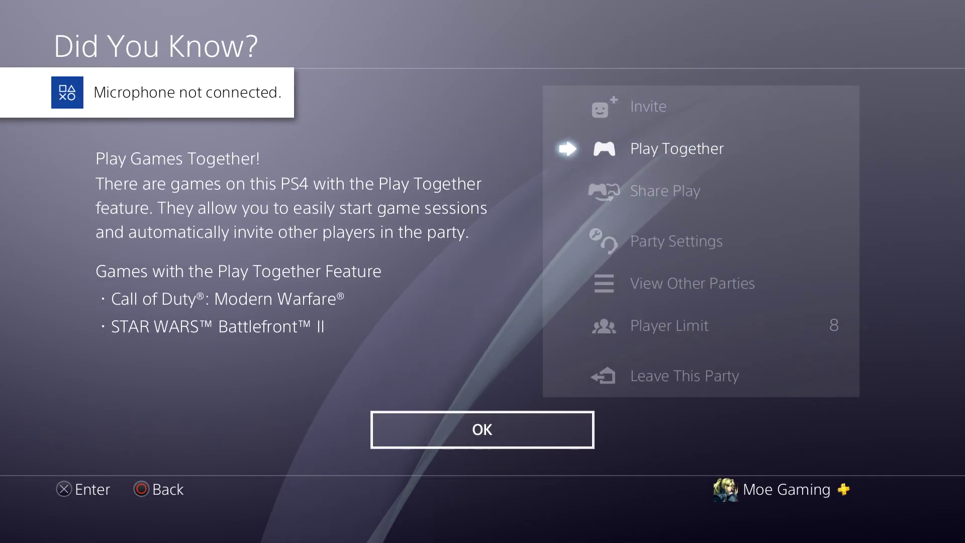
key(Return)
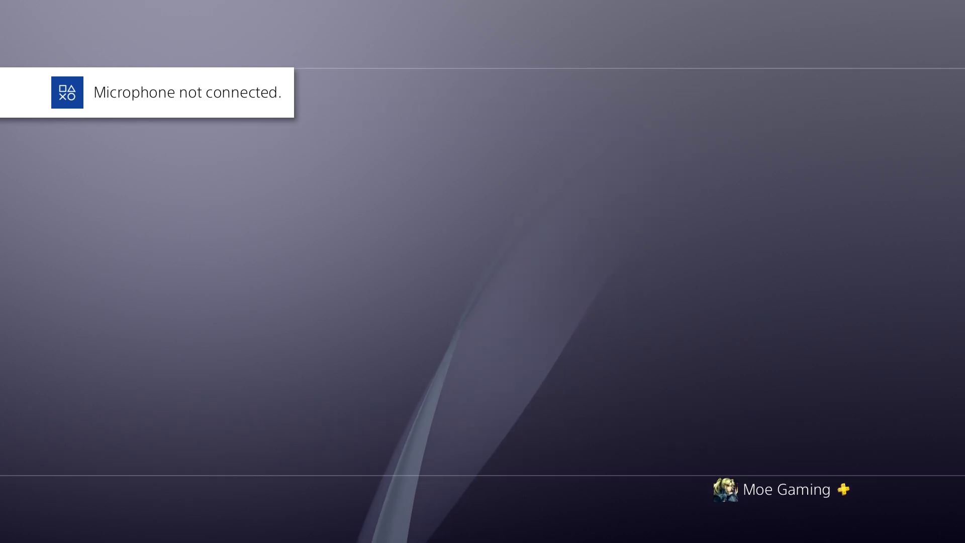
key(Down)
key(Down)
key(Down)
key(Down)
key(Down)
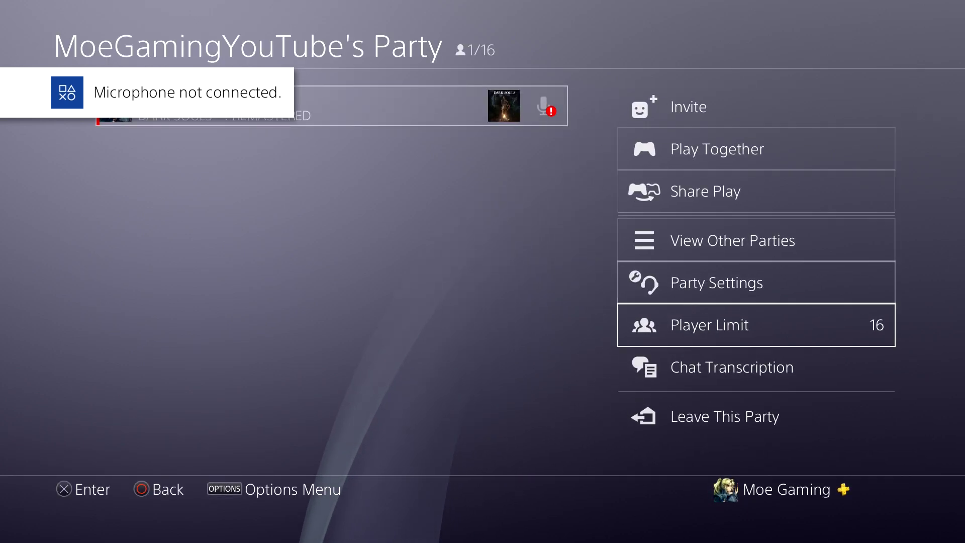
- In Party Settings, set Allow Your Voice to Be Shared to Always Allow
key(Up)
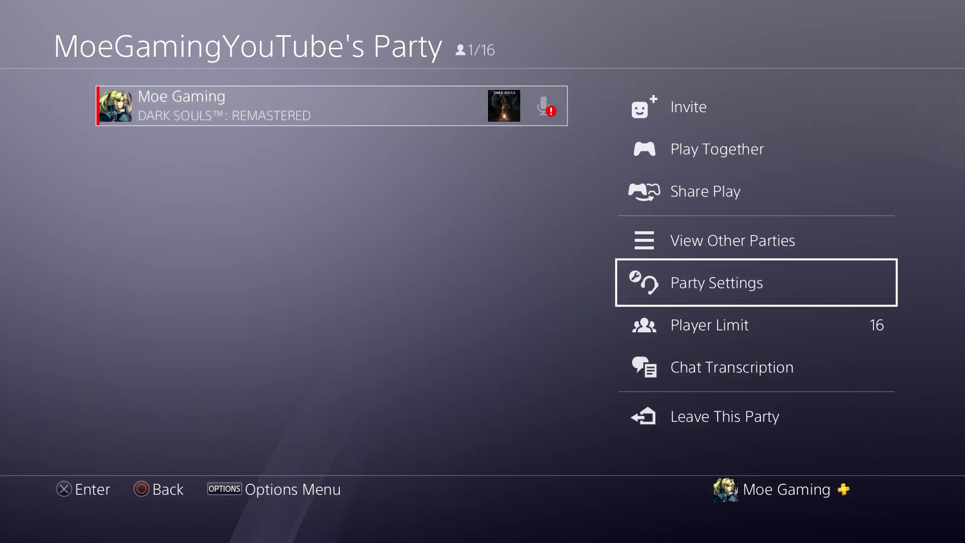
key(Return)
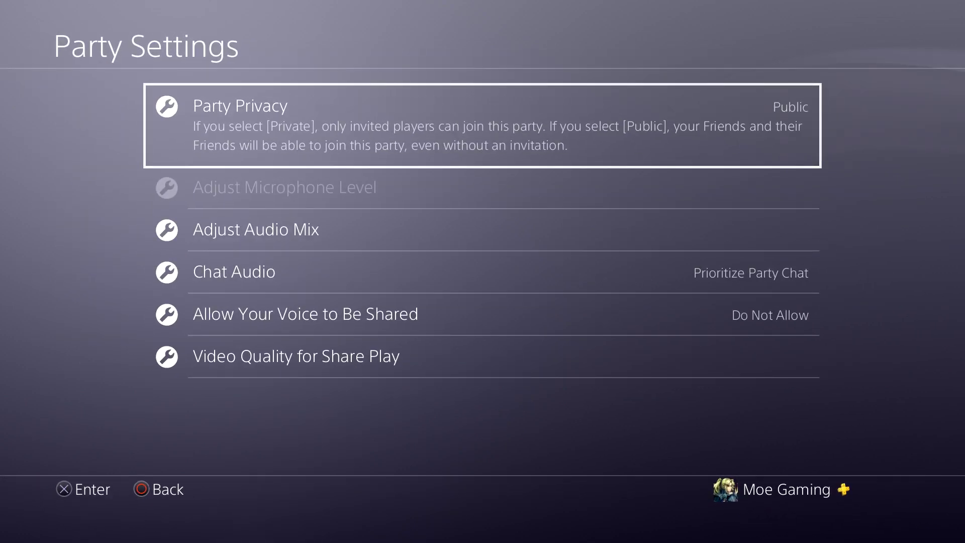
key(Down)
key(Down)
key(Down)
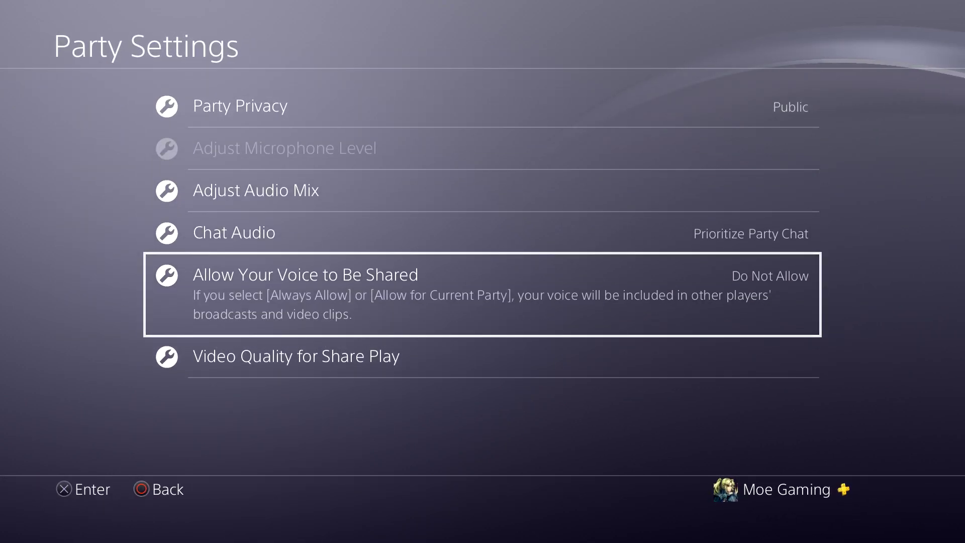
key(Return)
key(Down)
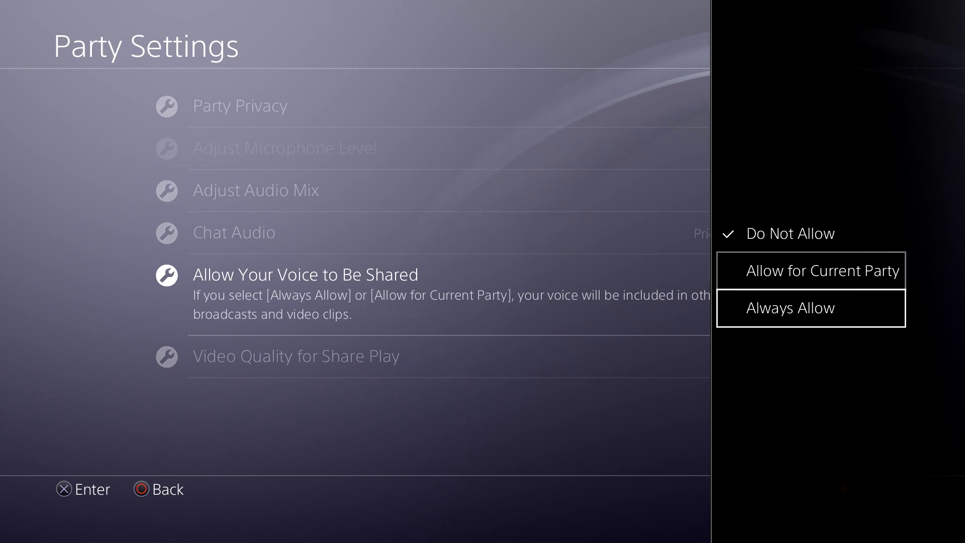
key(Return)
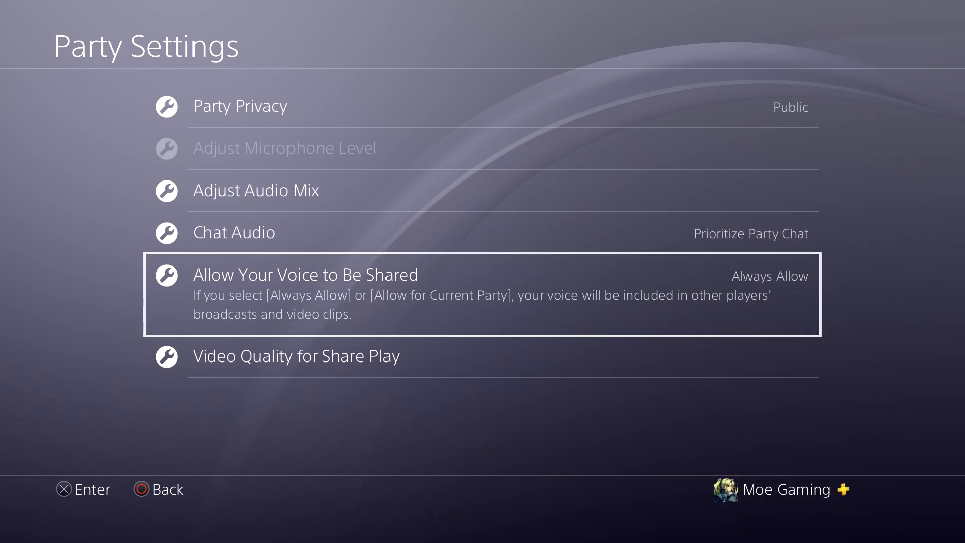